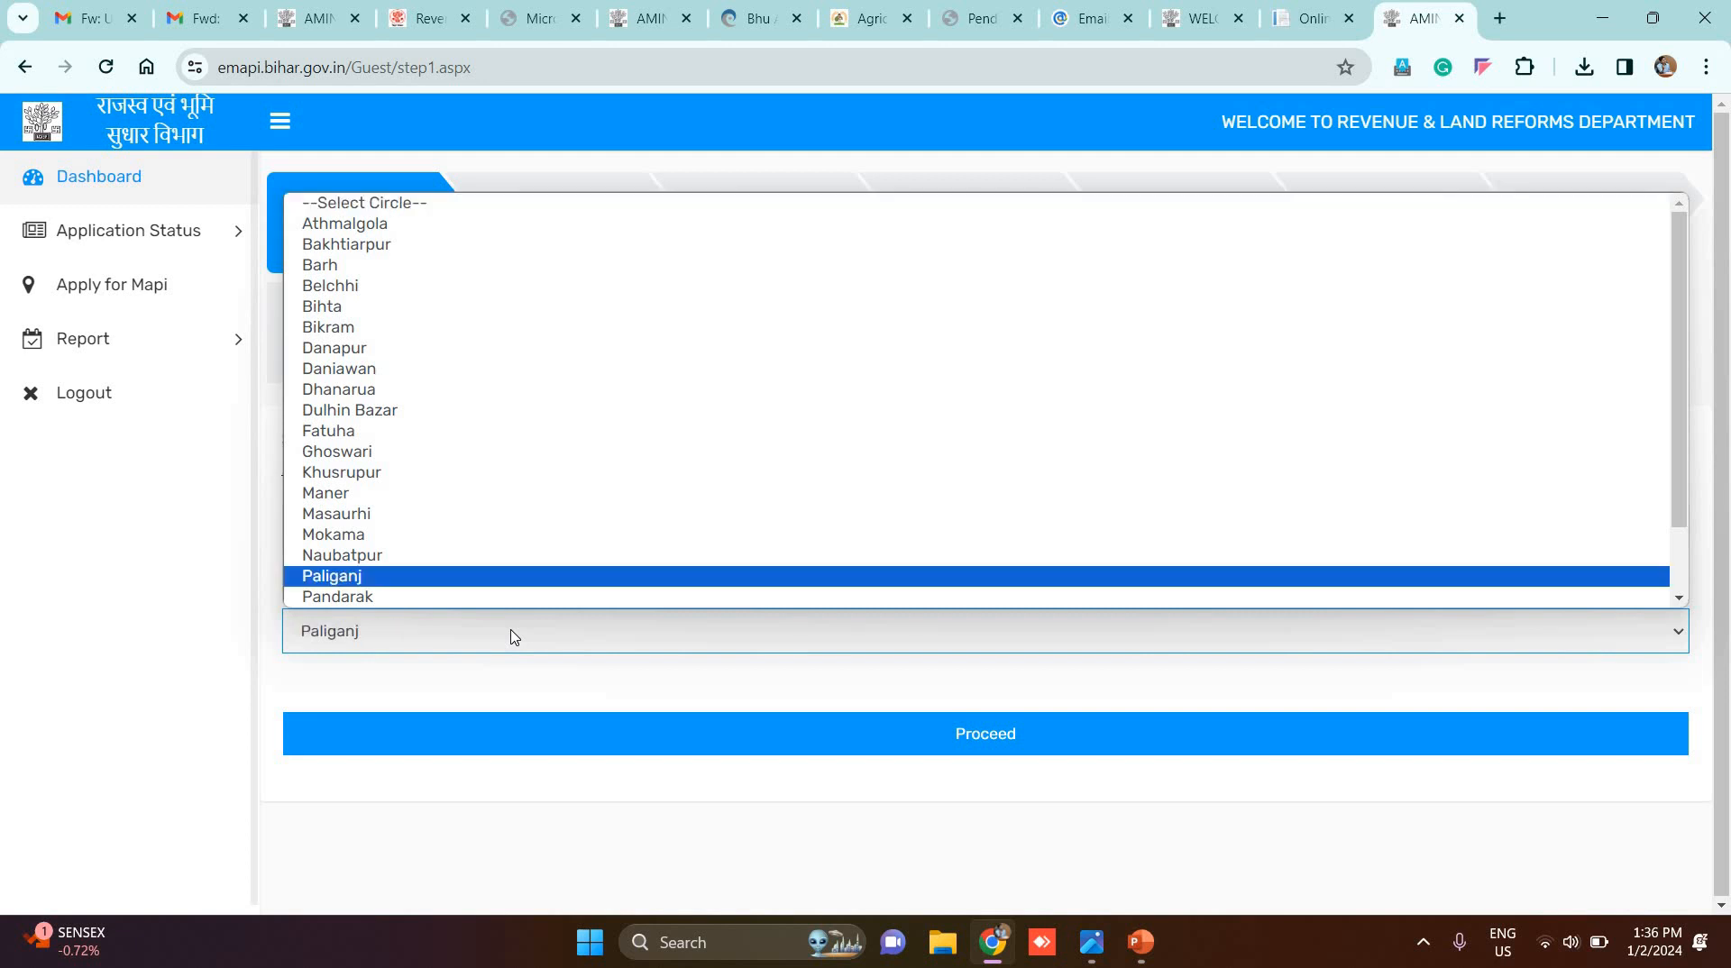
Step: Continue to Step 2 and pick Halka Mahuli and Mauja महुली for the land
left_click(989, 738)
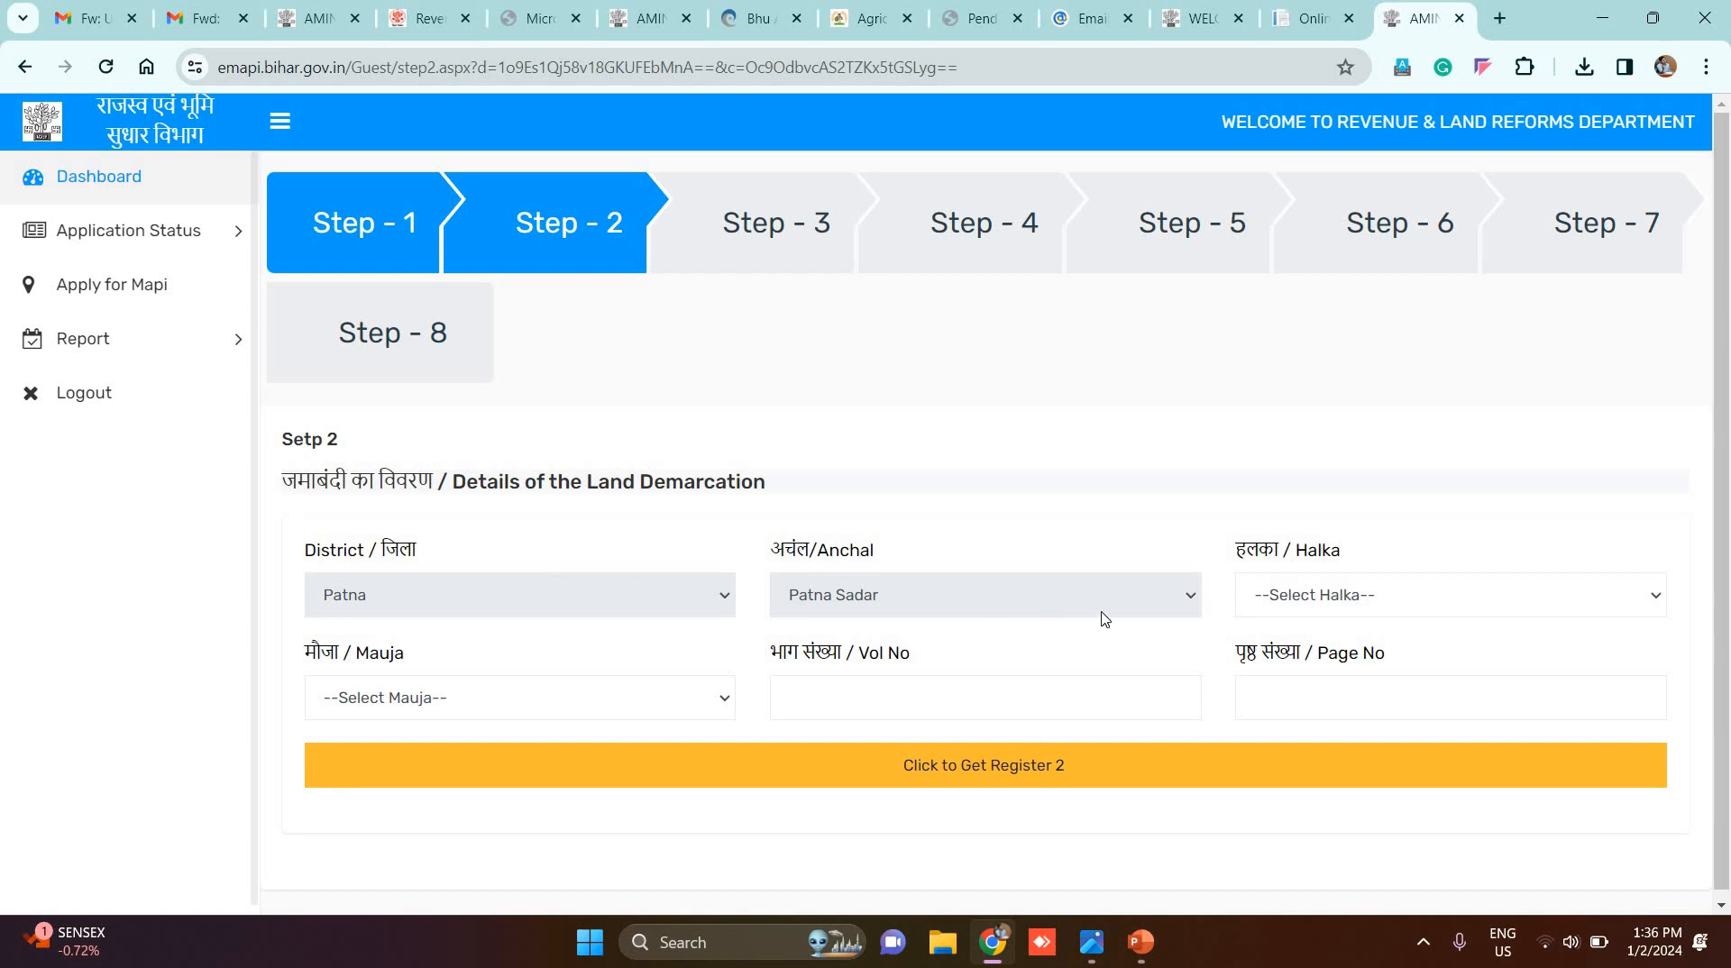
left_click(1332, 595)
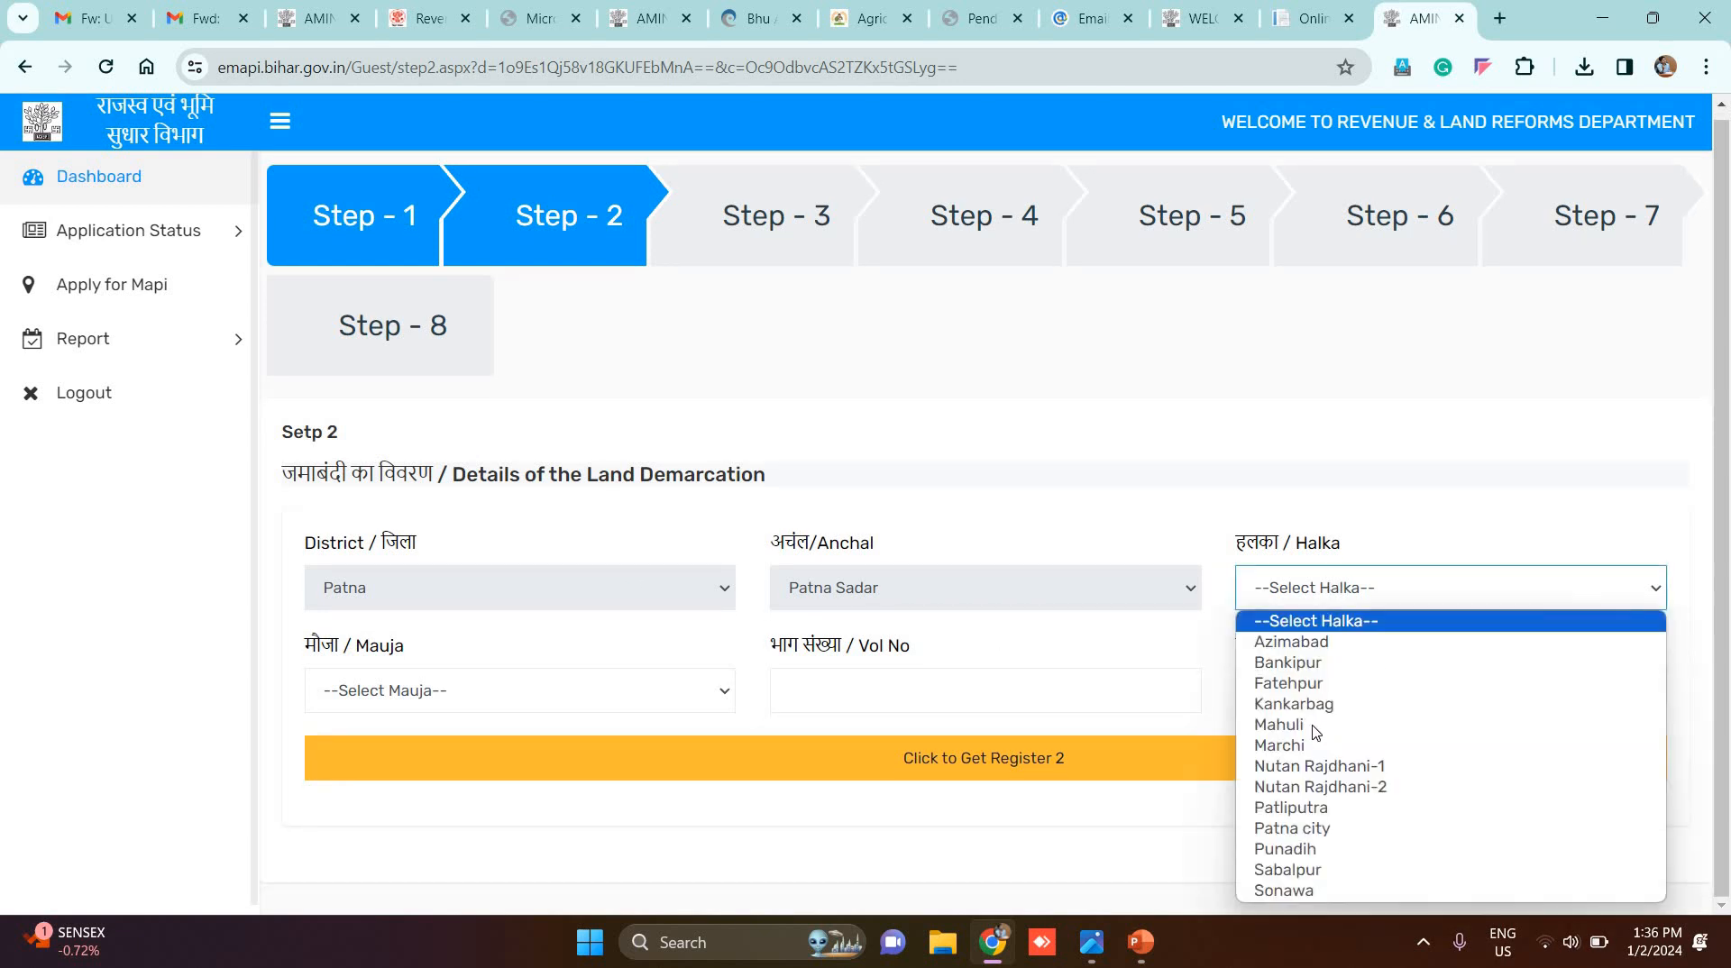
left_click(1310, 726)
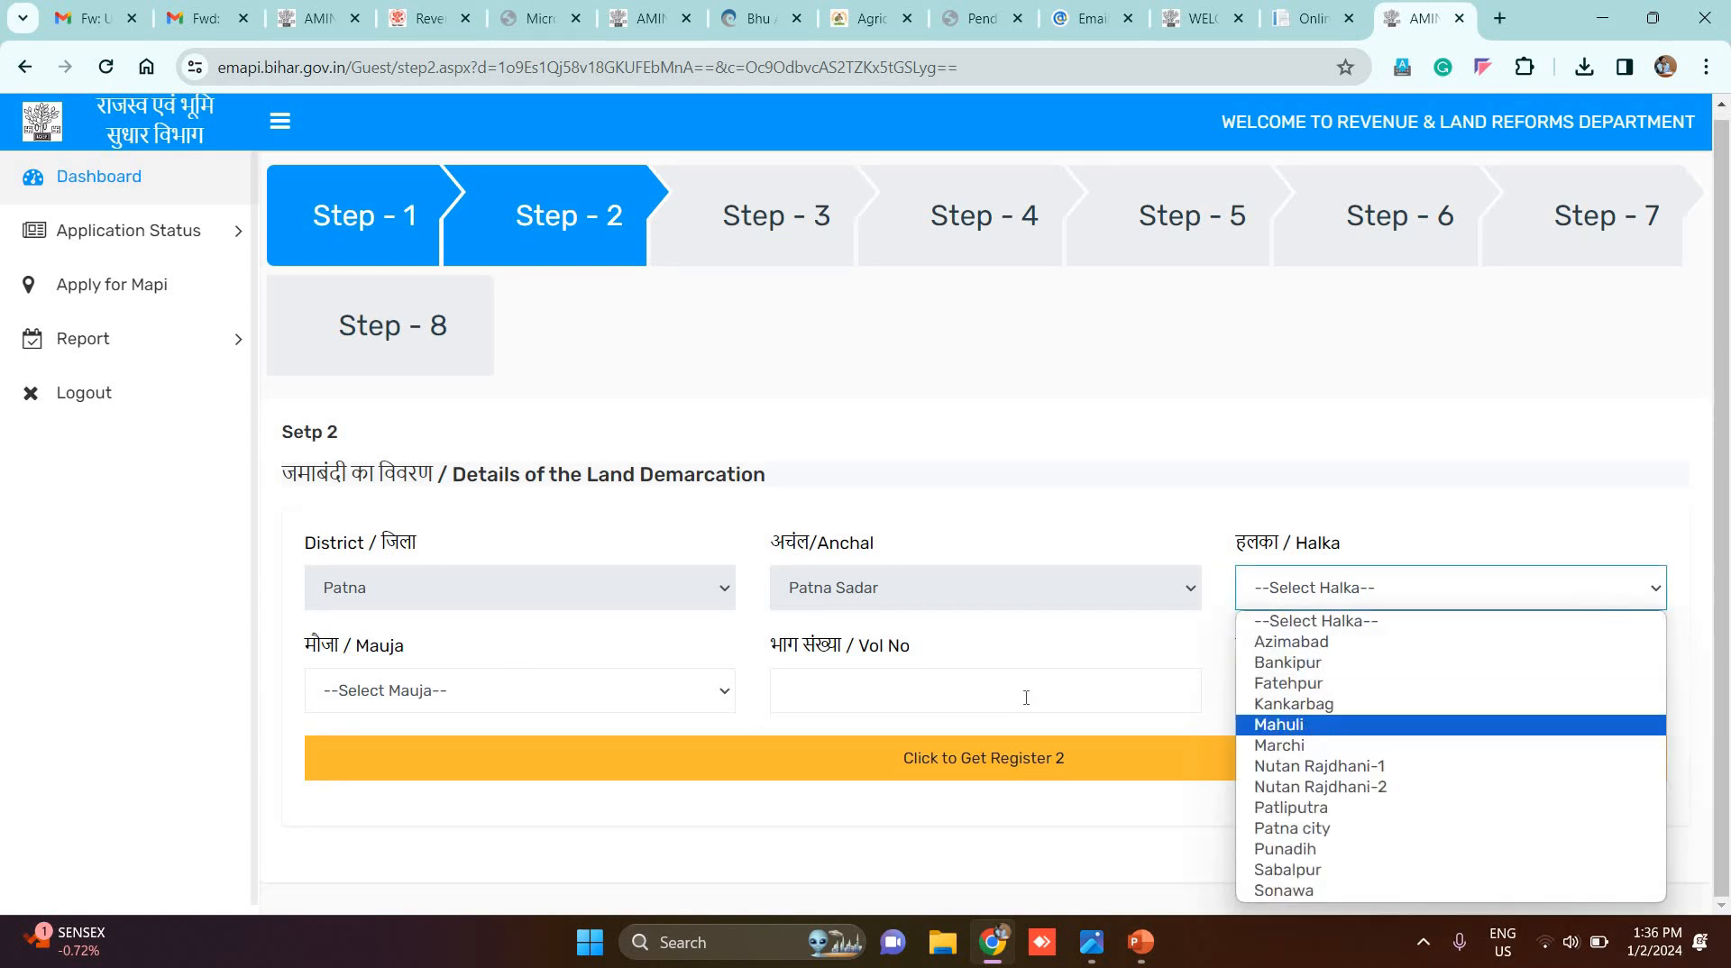
left_click(579, 697)
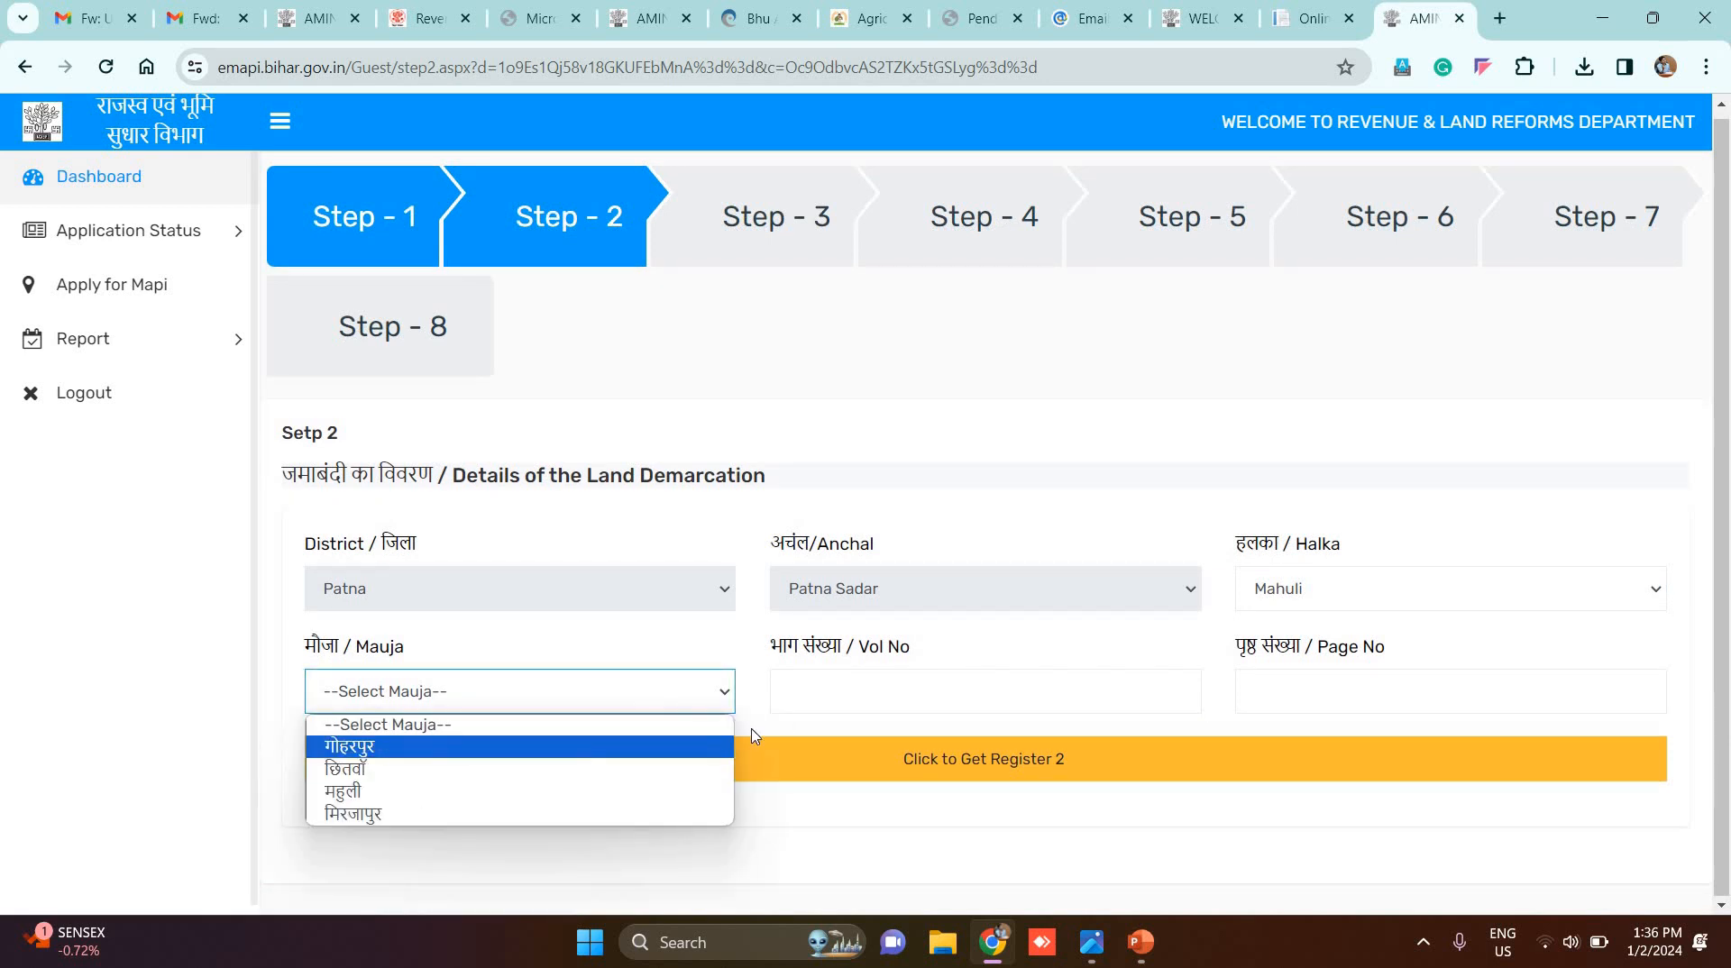
key("Return")
left_click(877, 689)
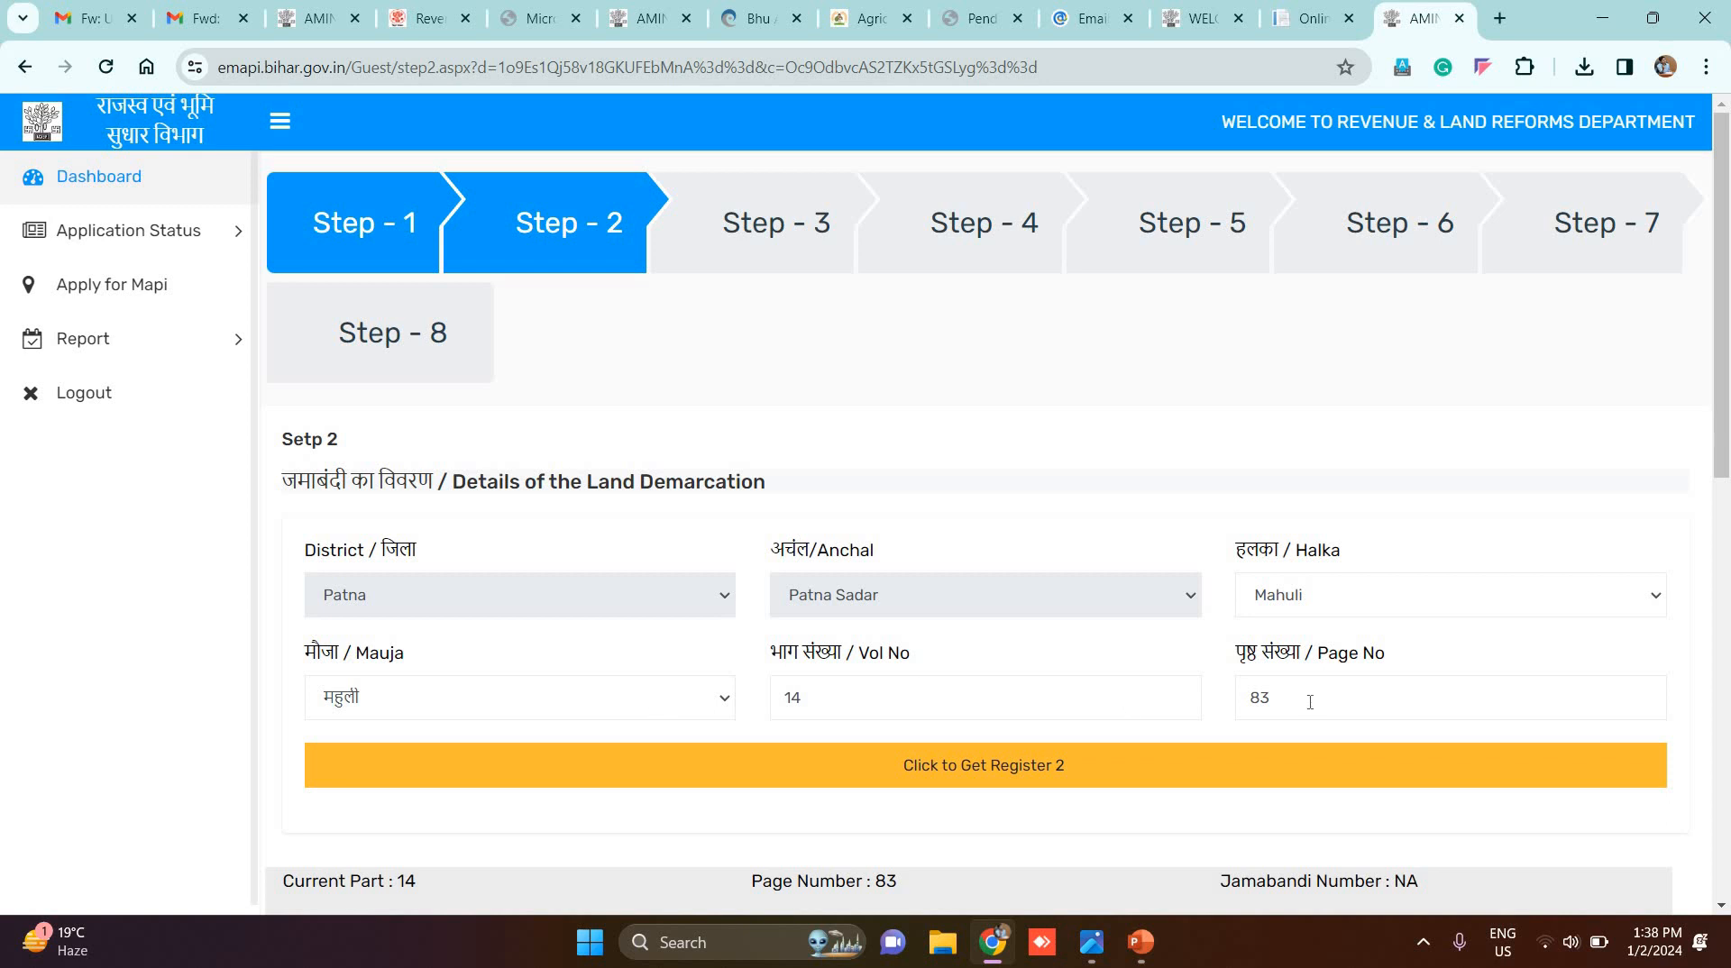
Step: Fetch the Register 2 record and proceed with plot 843 of khata 136 (area 3.125) for measurement
left_click(1043, 776)
scroll(969, 872, "down", 1)
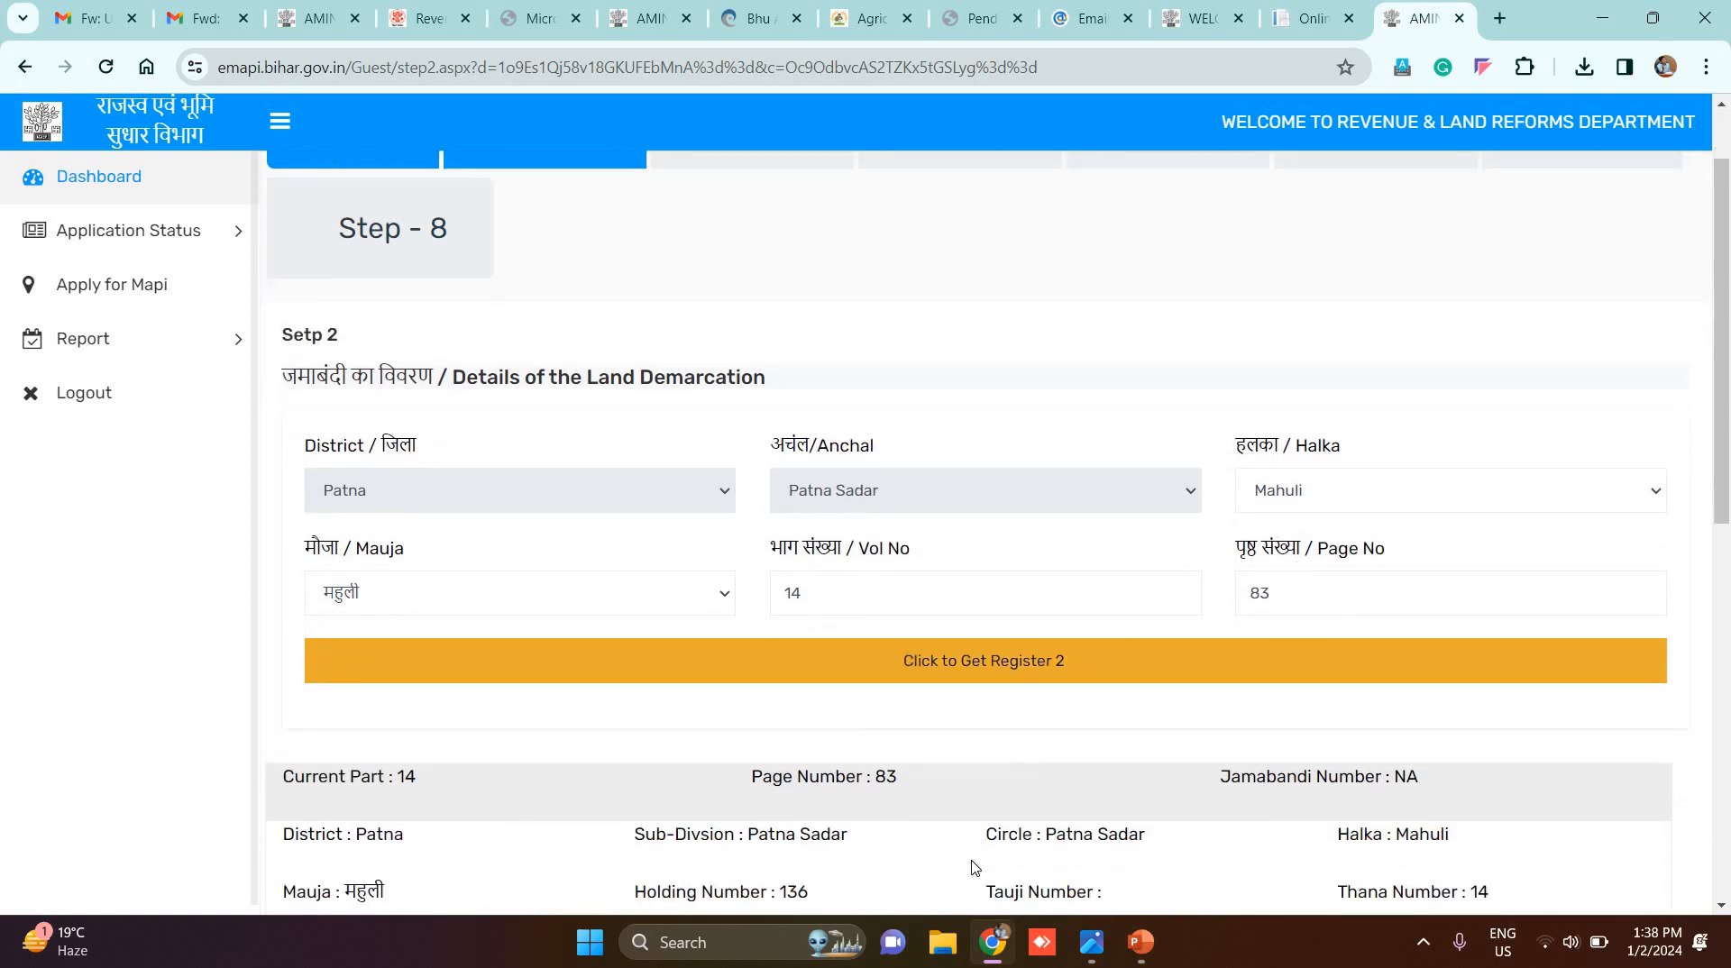
scroll(543, 257, "down", 8)
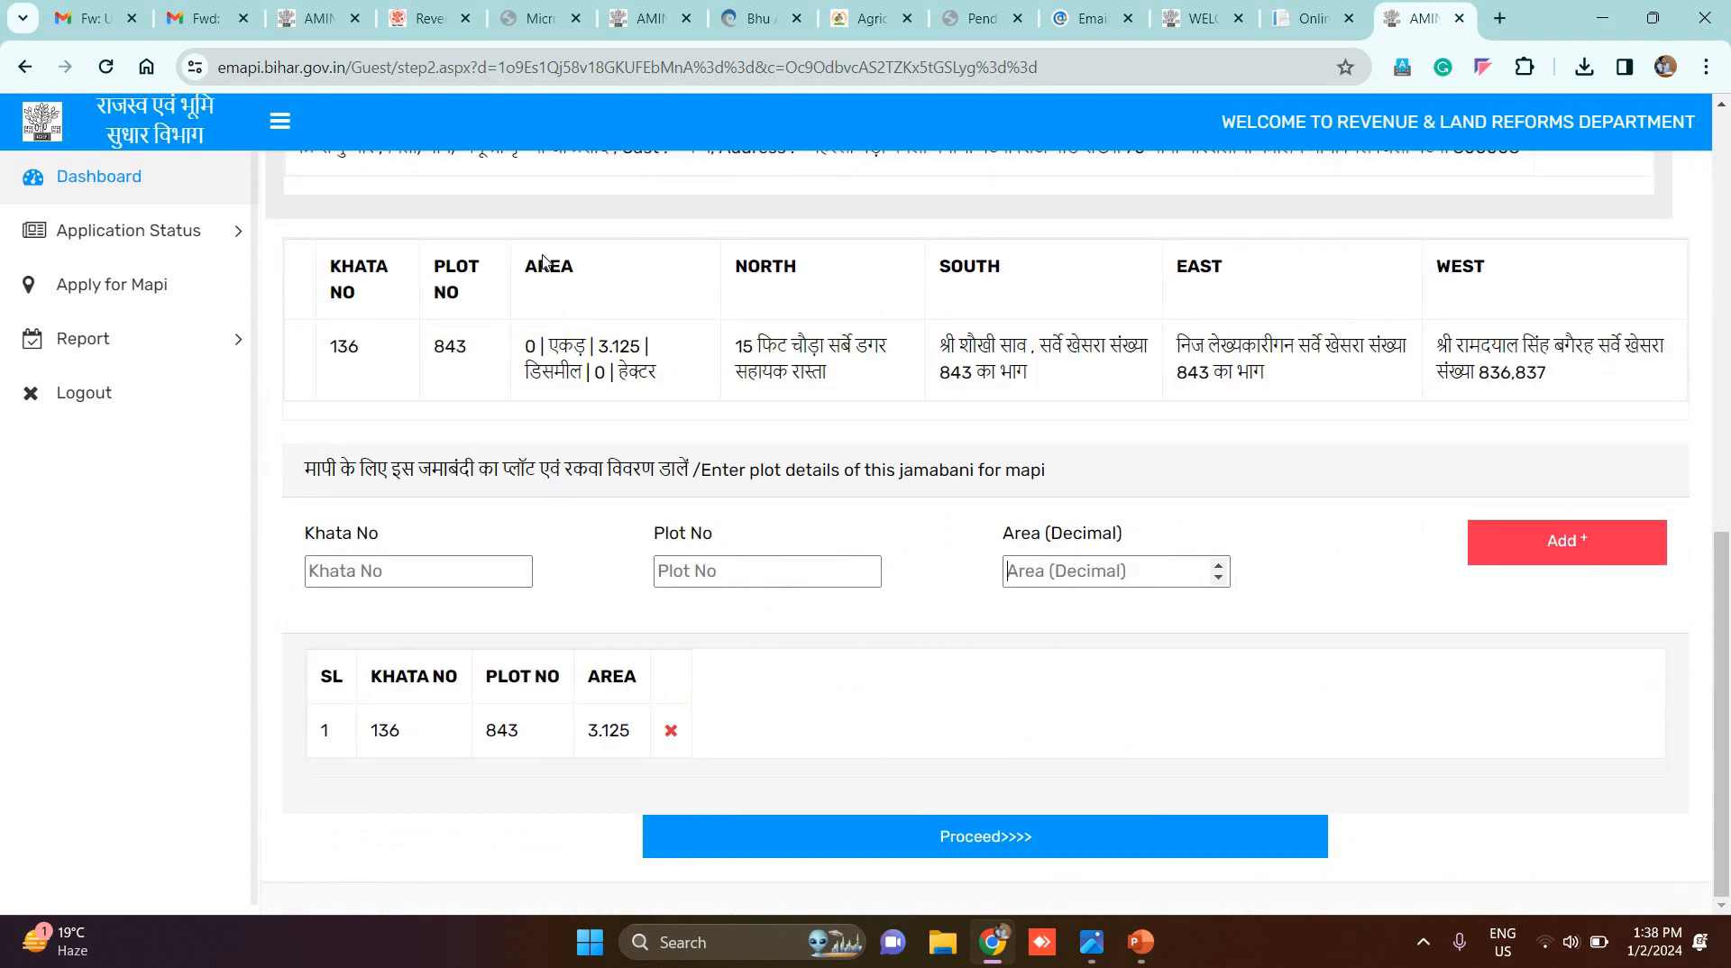
scroll(543, 257, "up", 3)
scroll(523, 254, "down", 3)
left_click(973, 837)
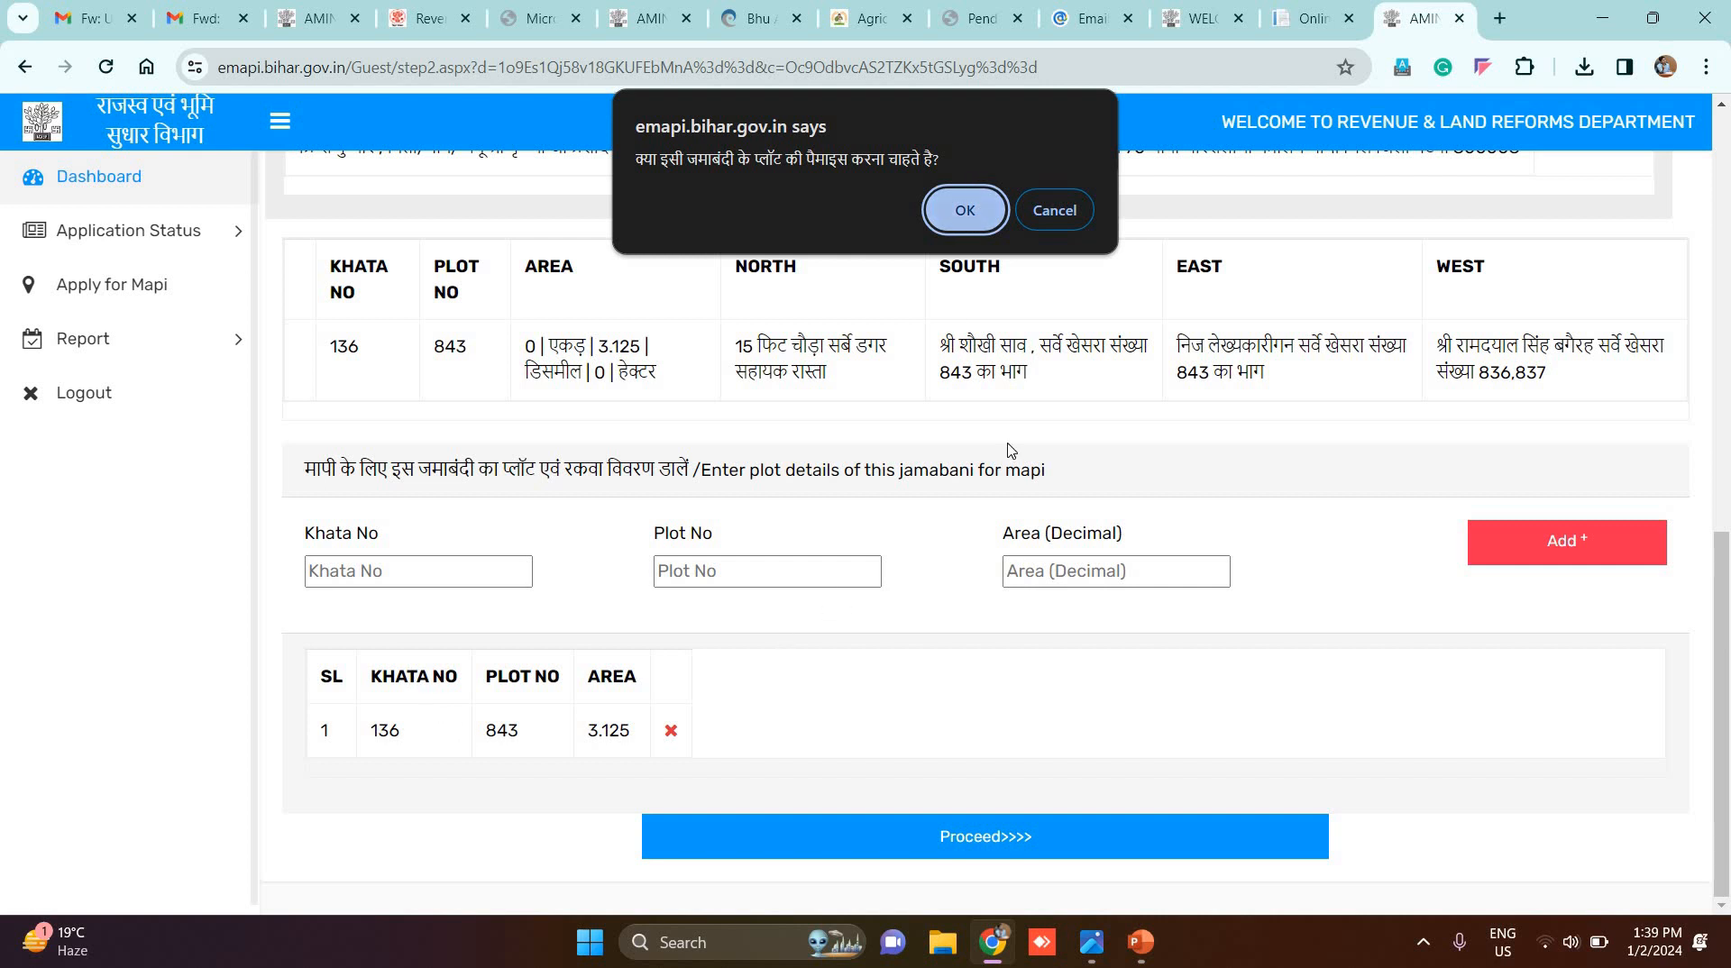
left_click(965, 216)
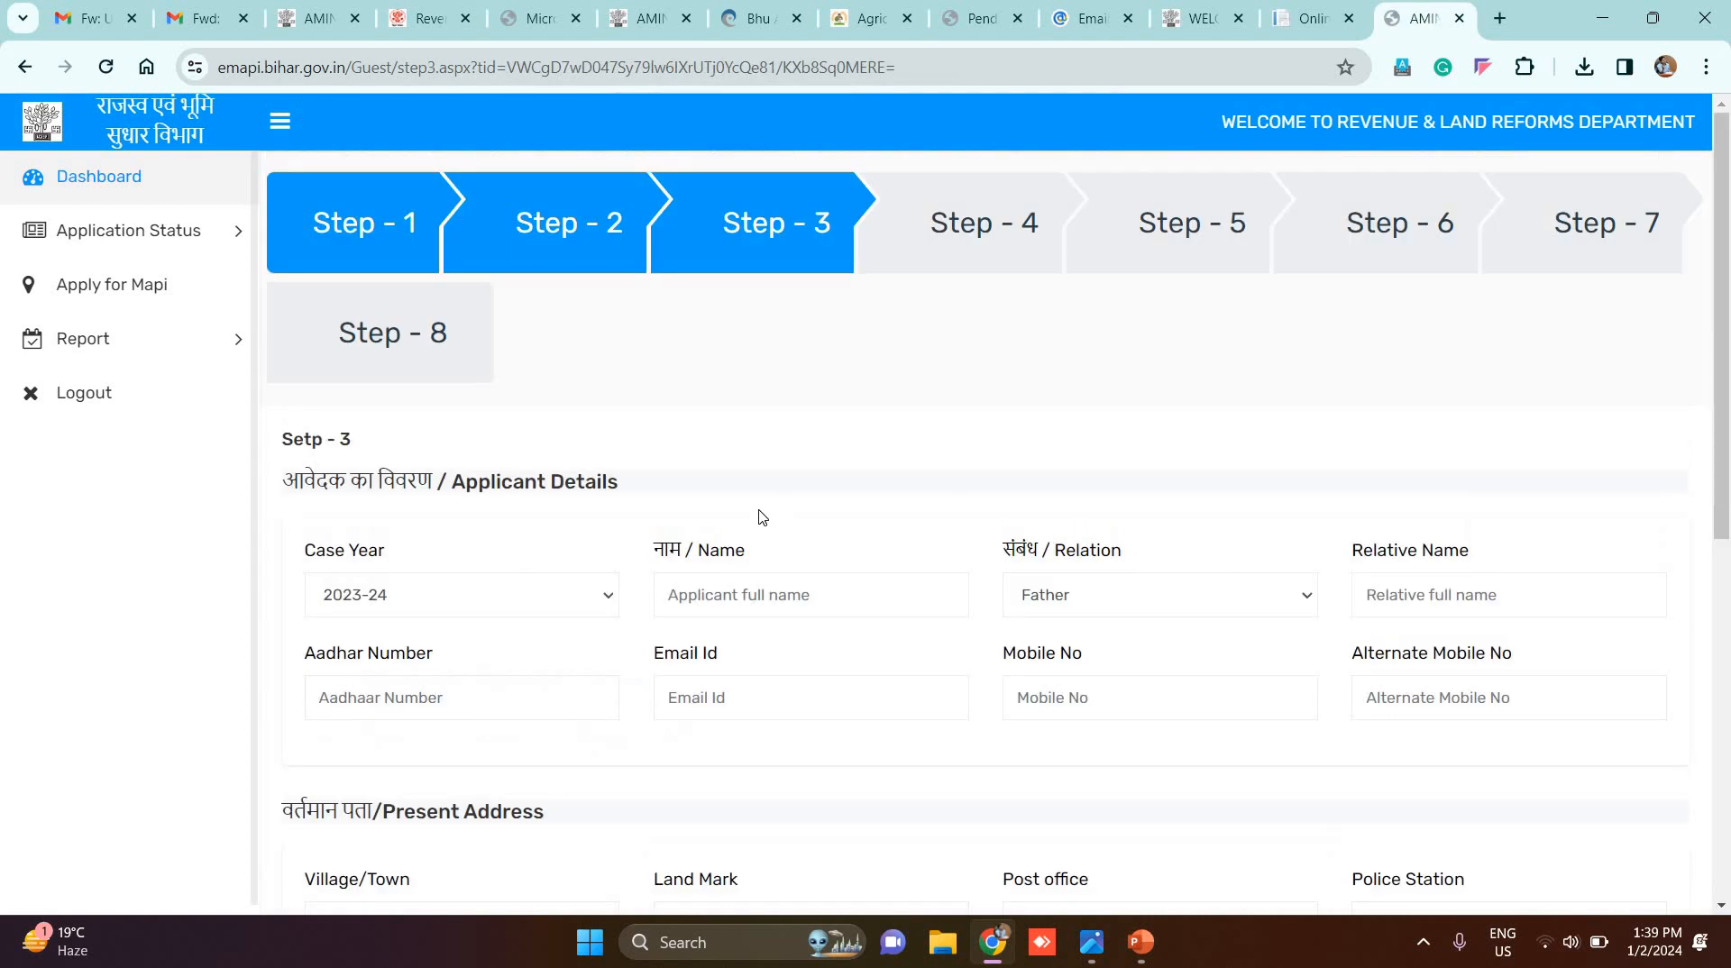
Step: Save the Step 3 applicant details (Case Year 2023-24) and confirm to reach Step 4
scroll(761, 517, "down", 3)
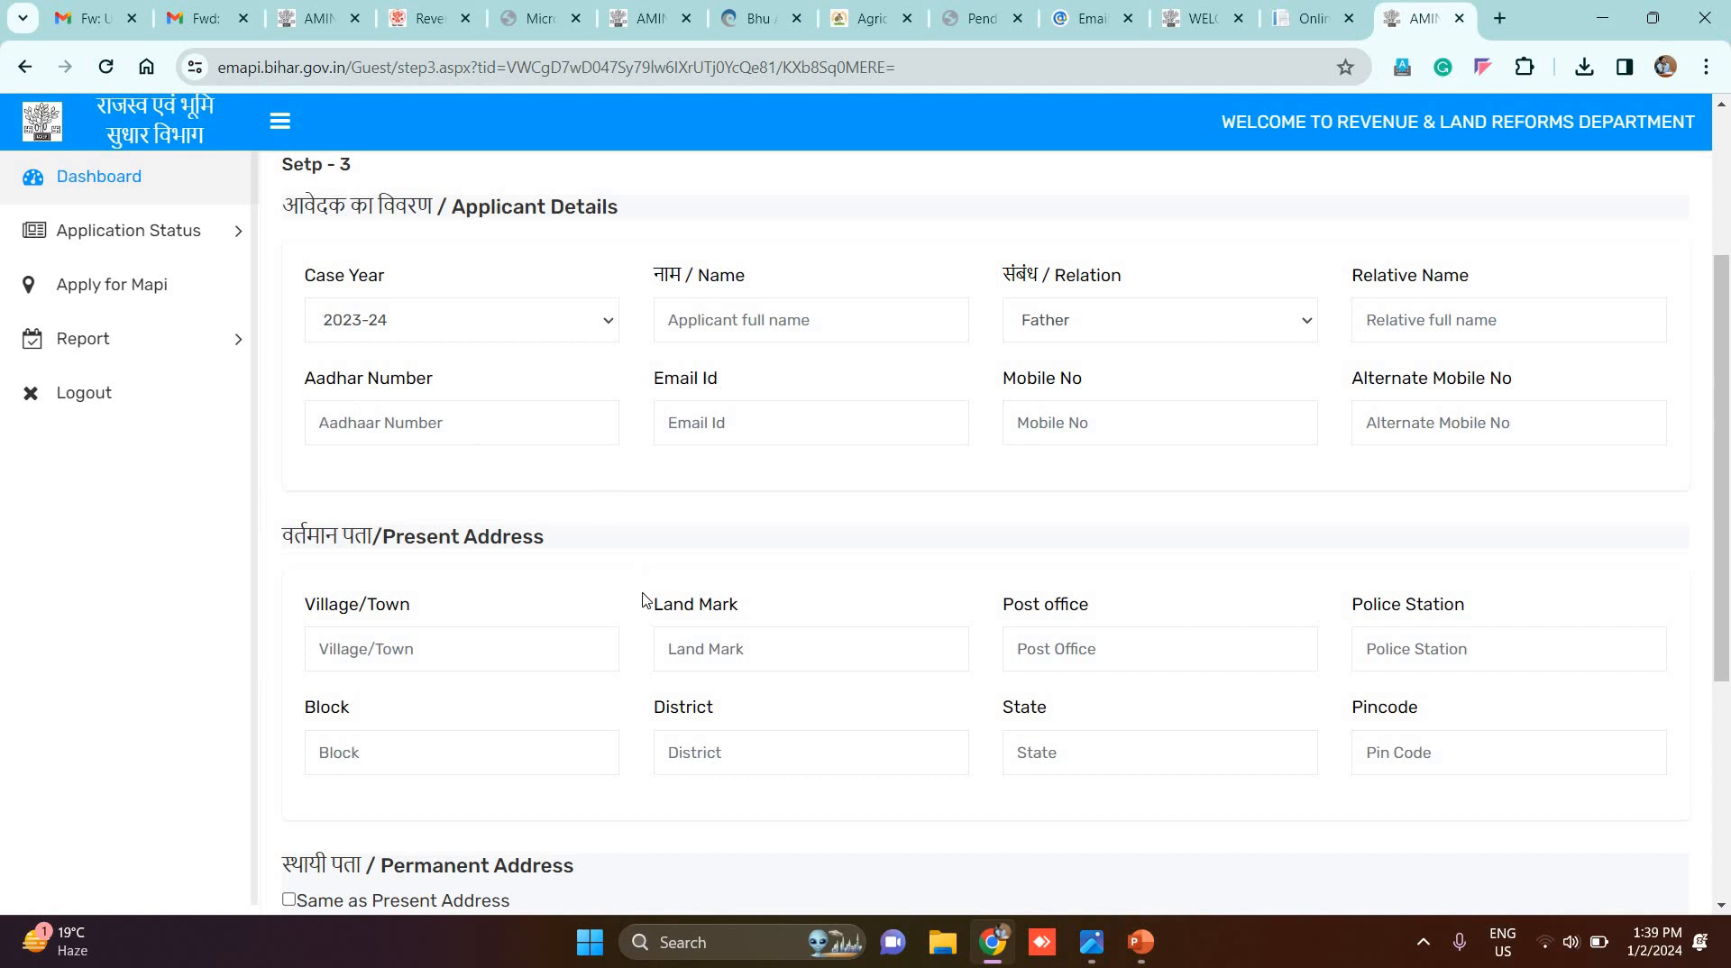
scroll(781, 625, "down", 1)
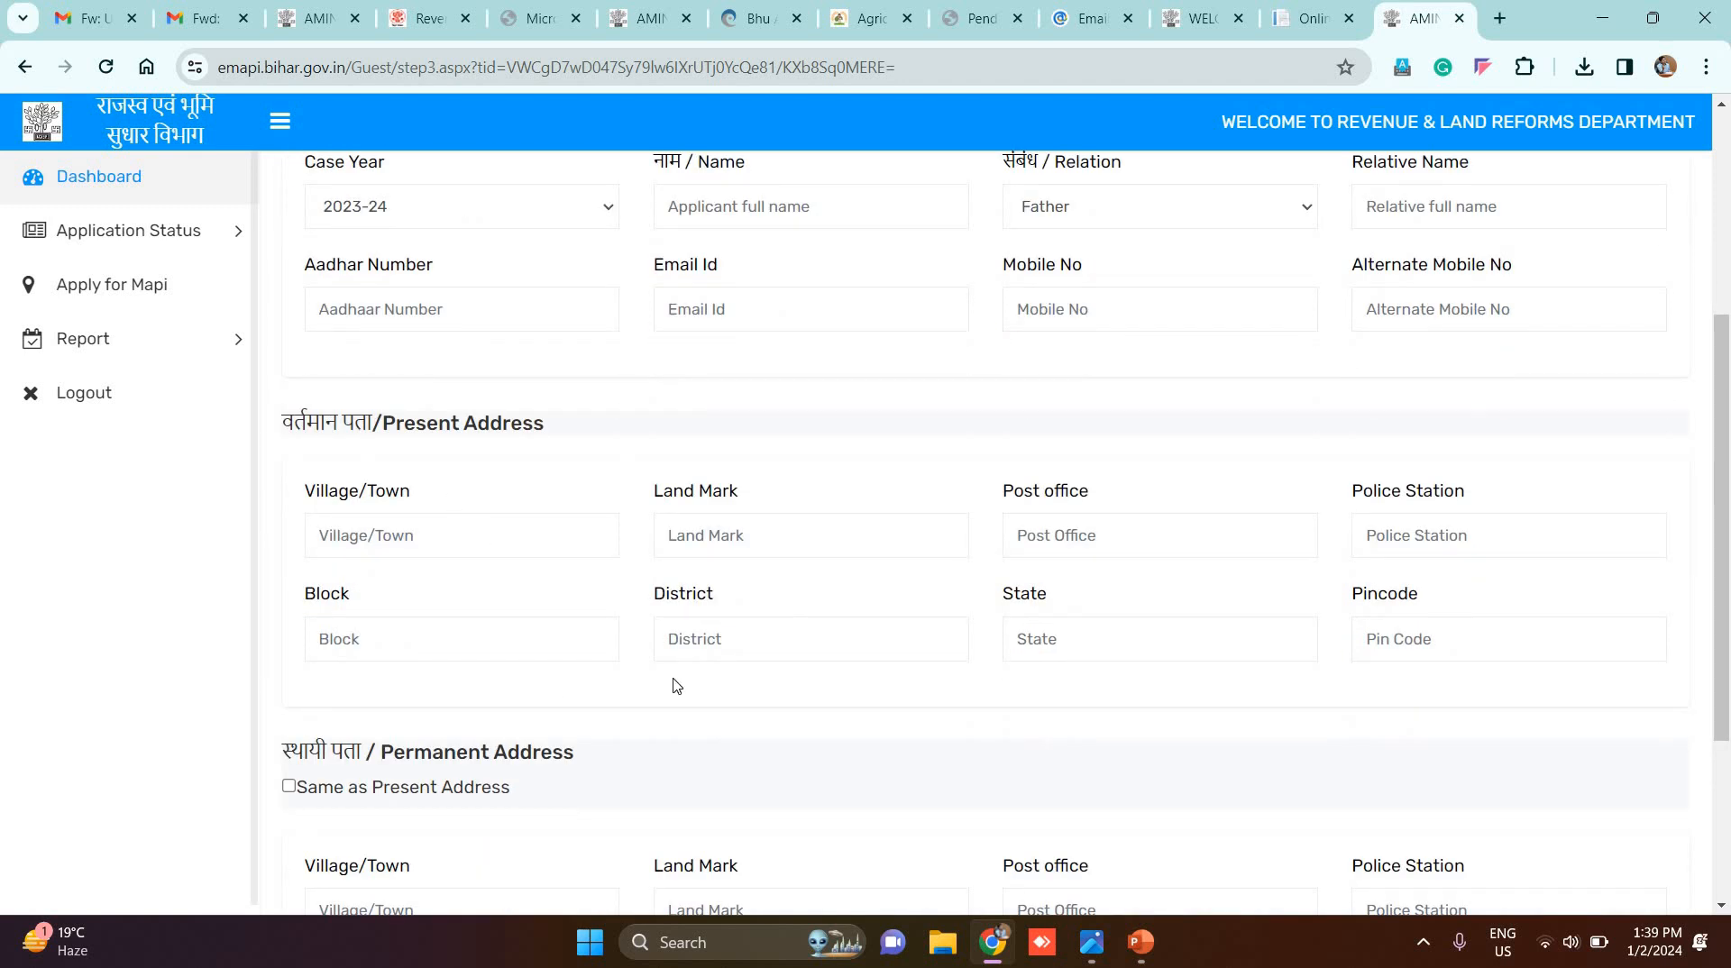
scroll(673, 687, "down", 3)
left_click(988, 850)
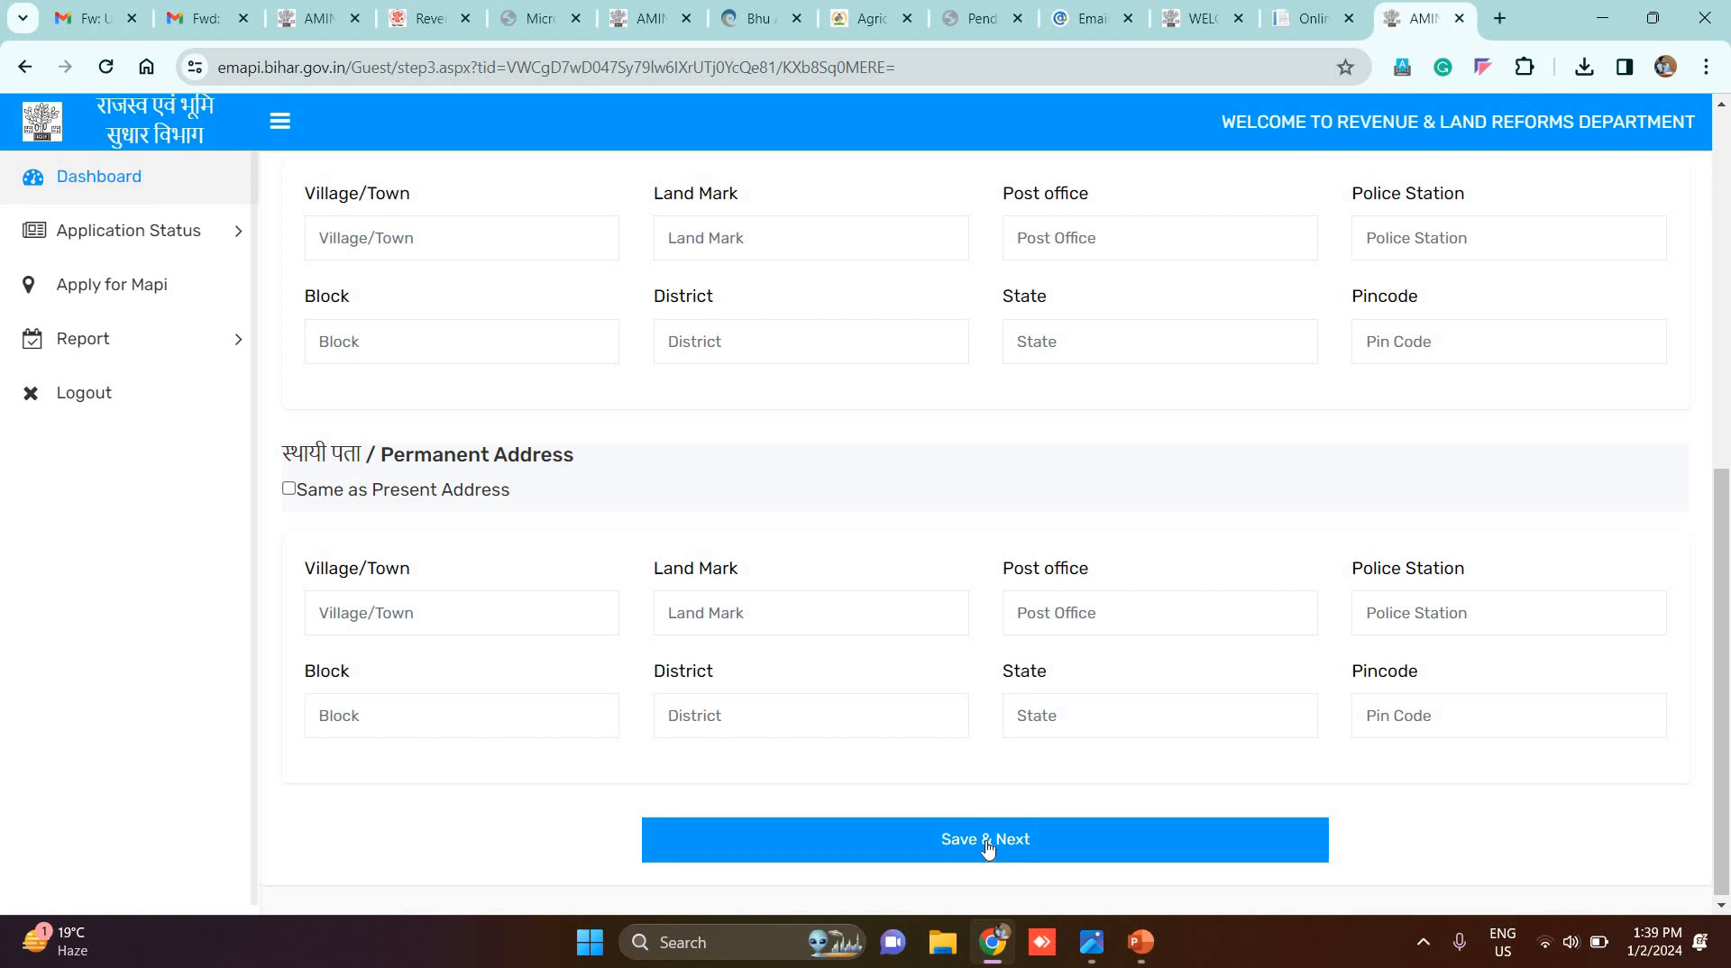
scroll(988, 846, "up", 7)
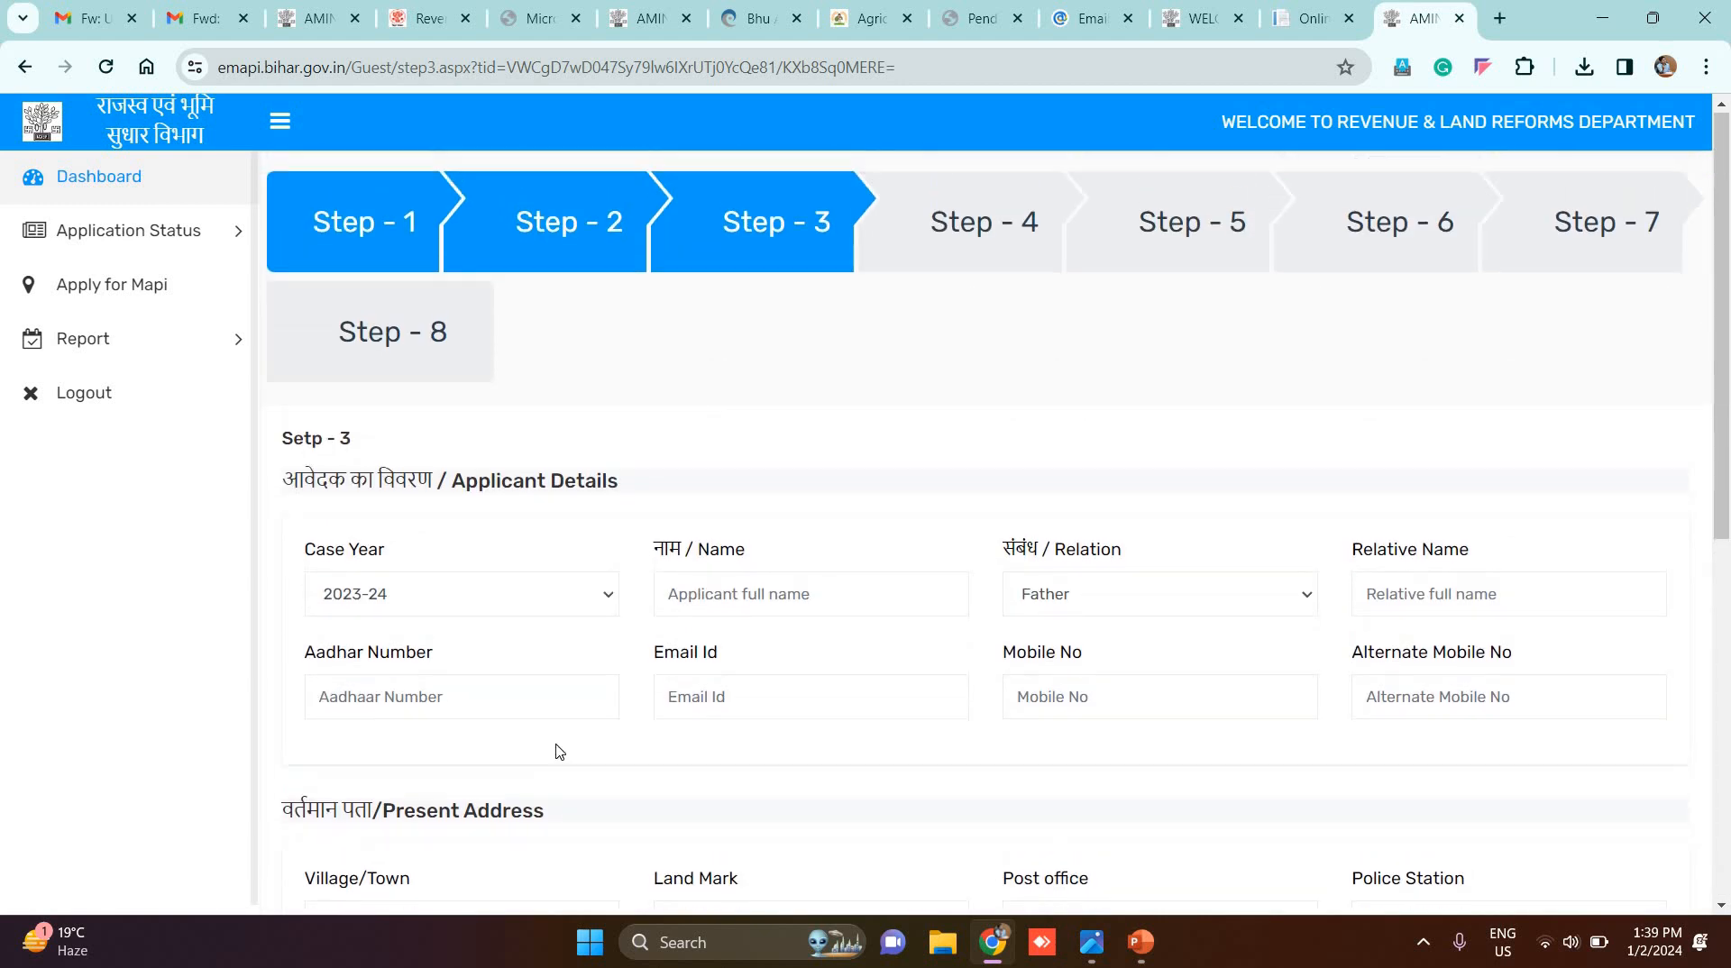
left_click(985, 224)
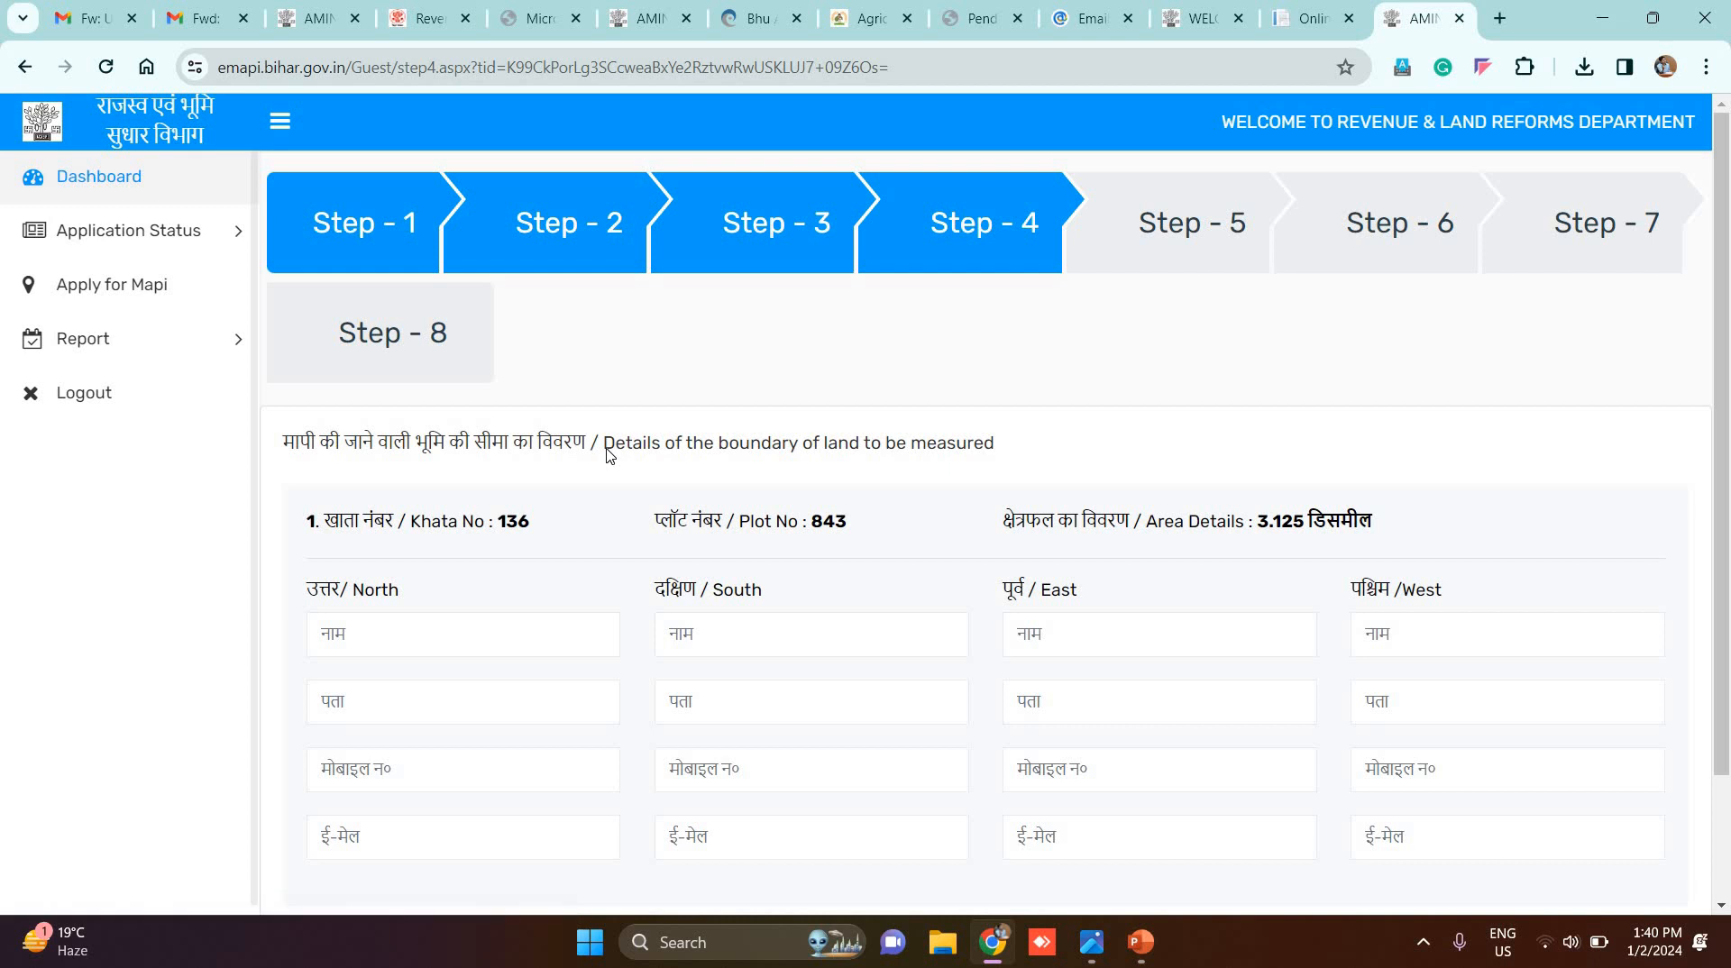
Step: Review the Step 4 boundary details of plot 843, selecting the North neighbour name field
scroll(610, 455, "down", 1)
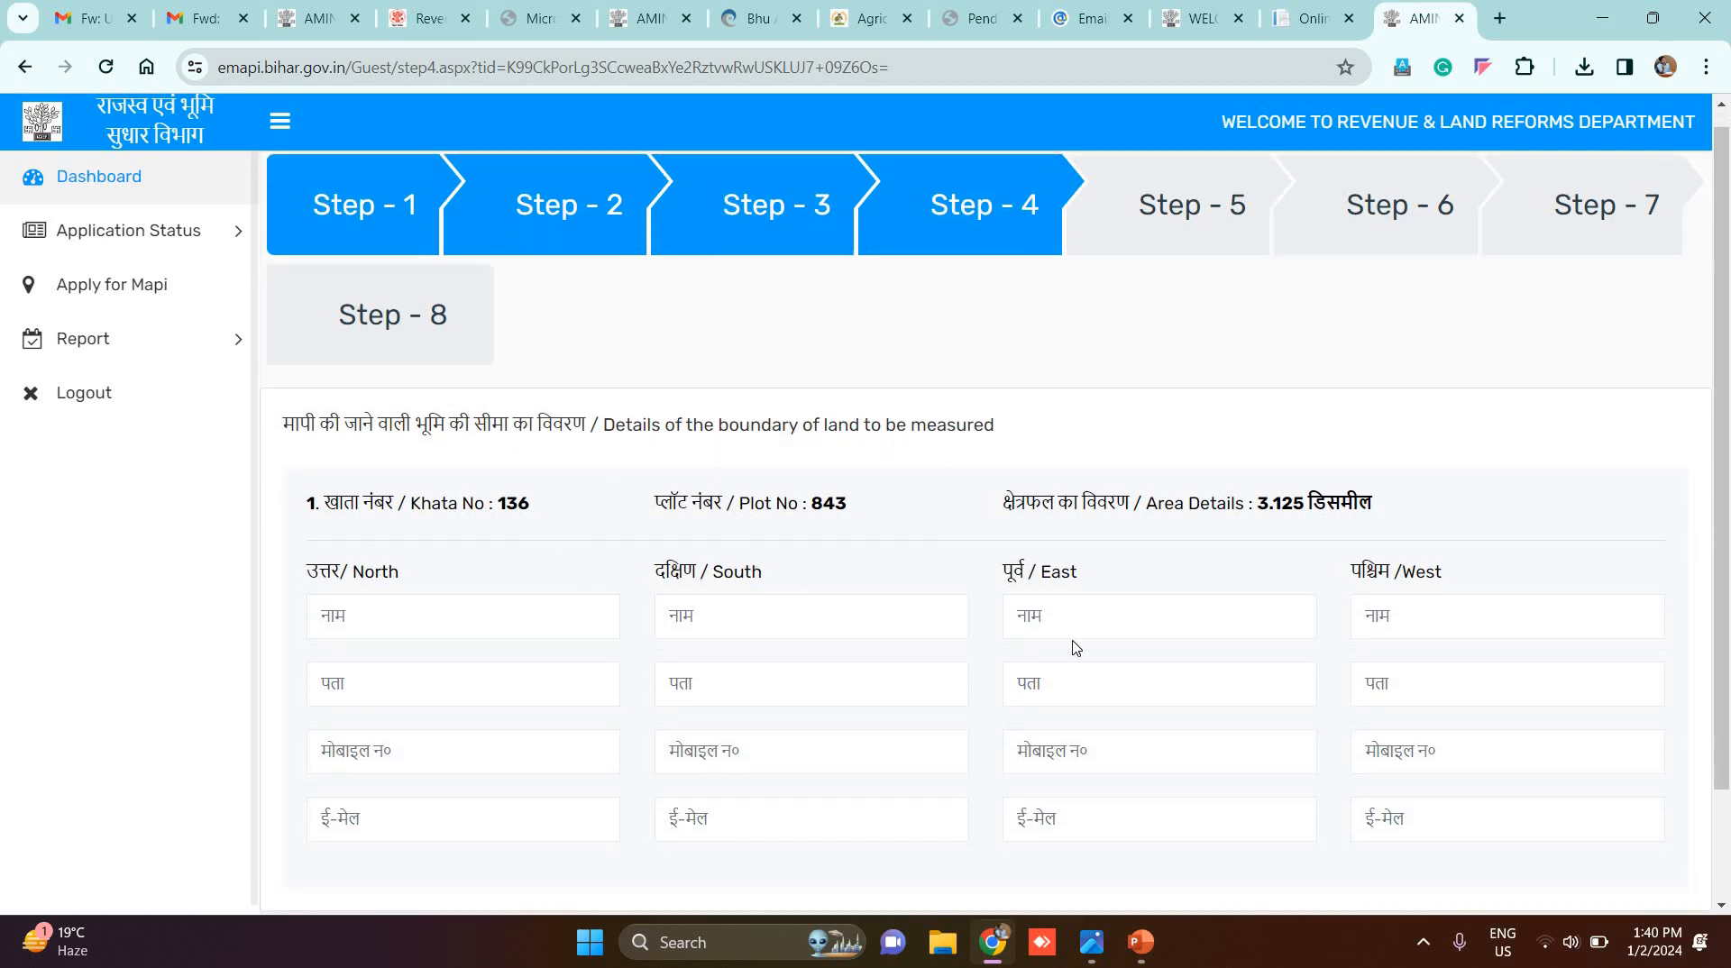
scroll(315, 415, "down", 1)
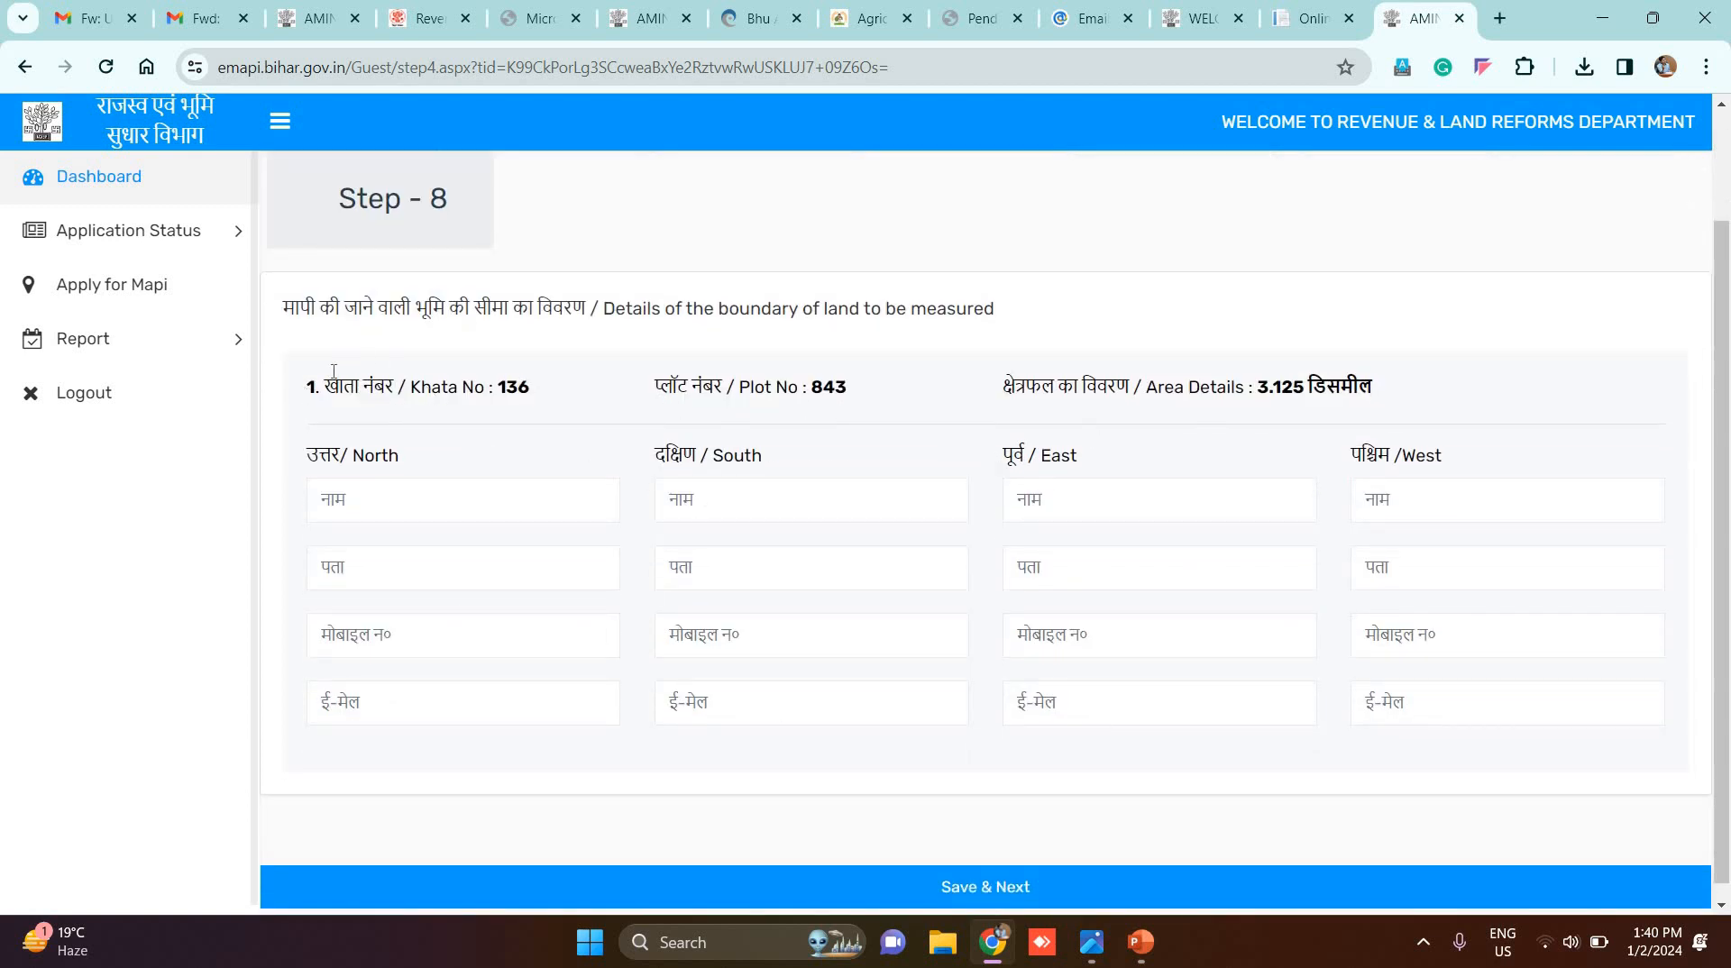
scroll(333, 372, "down", 1)
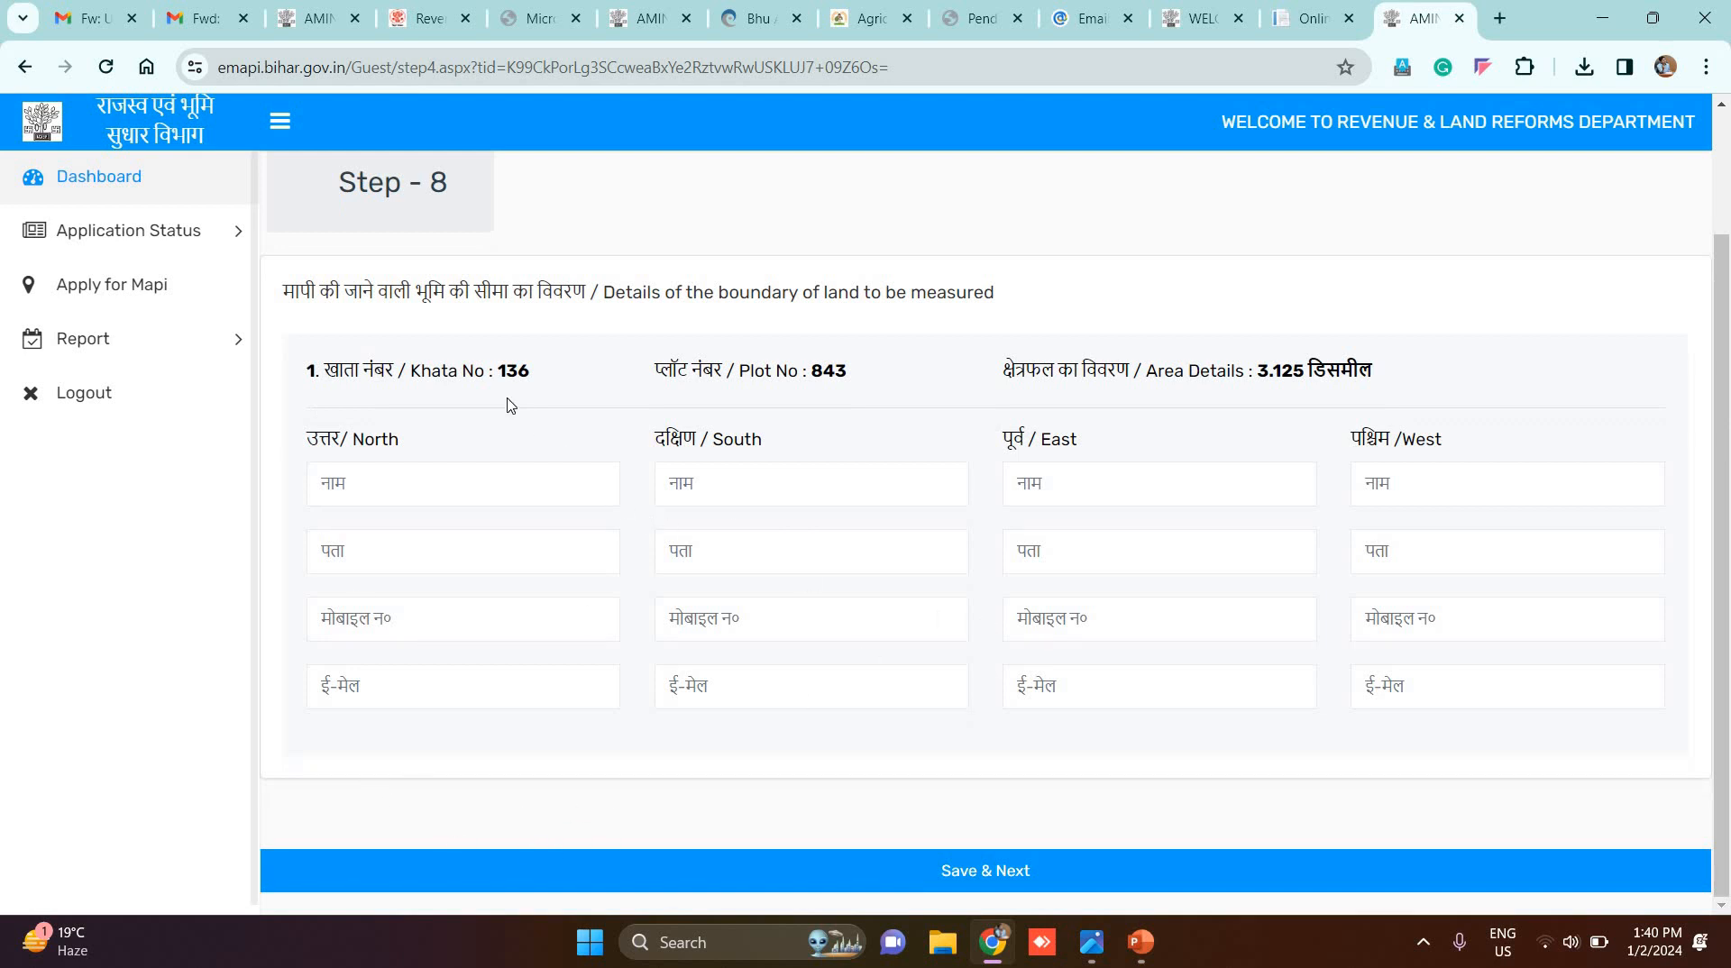
left_click(470, 485)
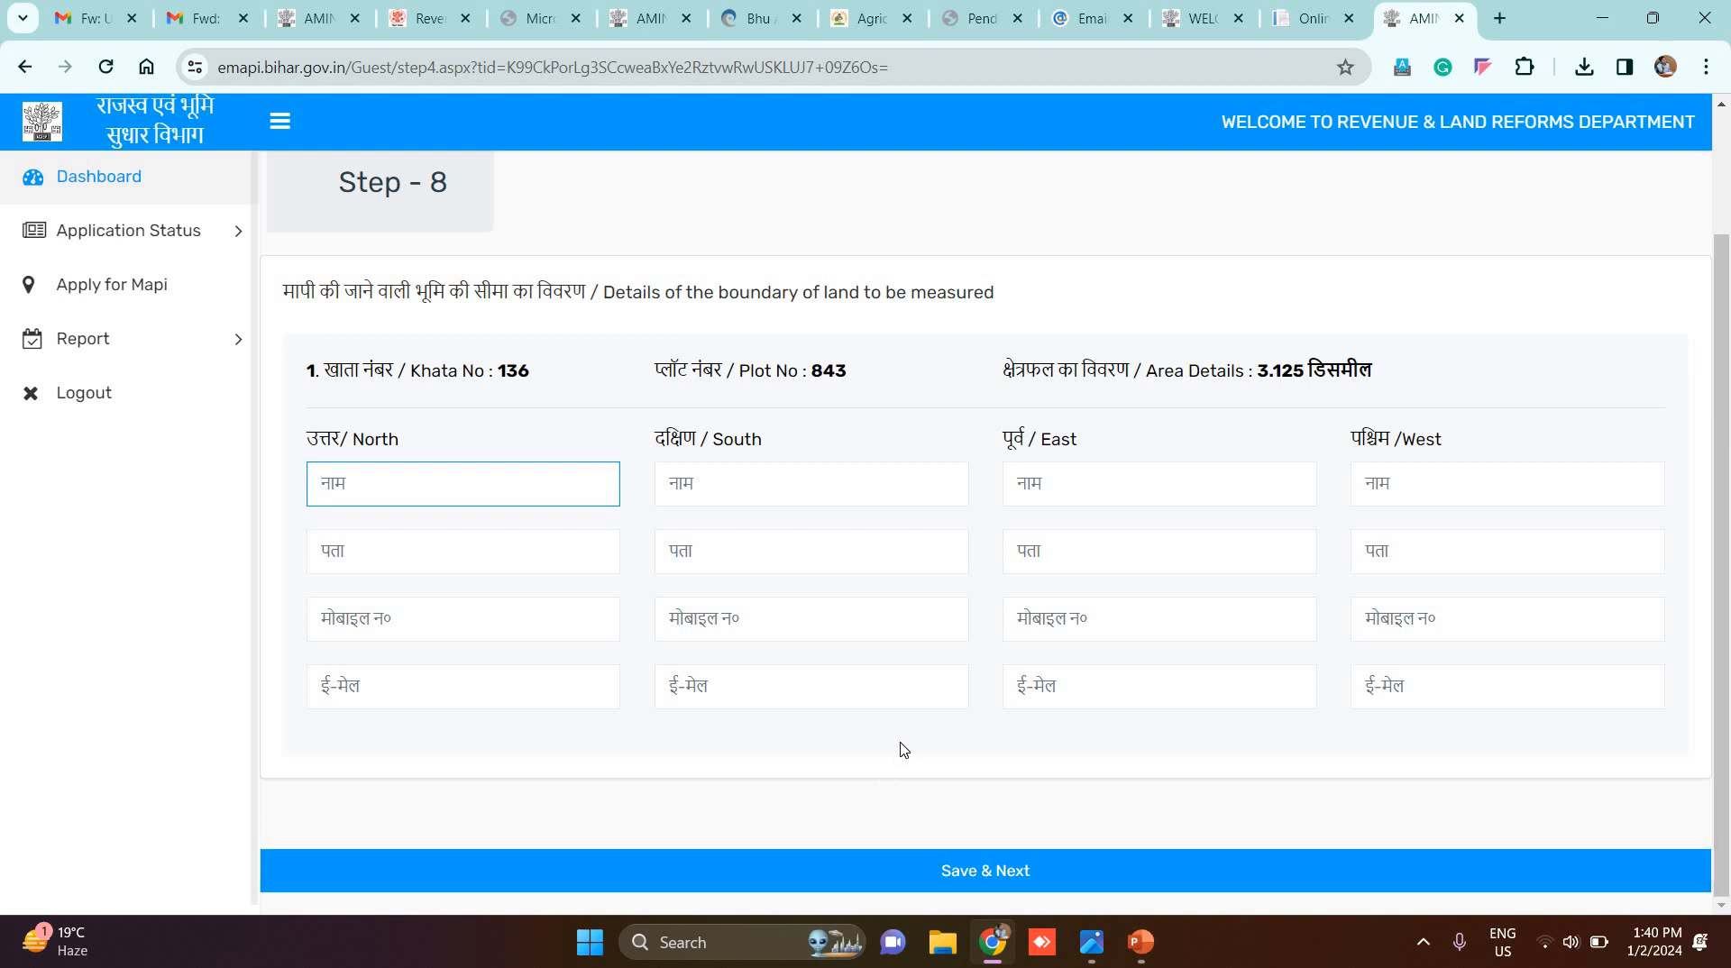
scroll(905, 750, "up", 2)
scroll(904, 750, "down", 2)
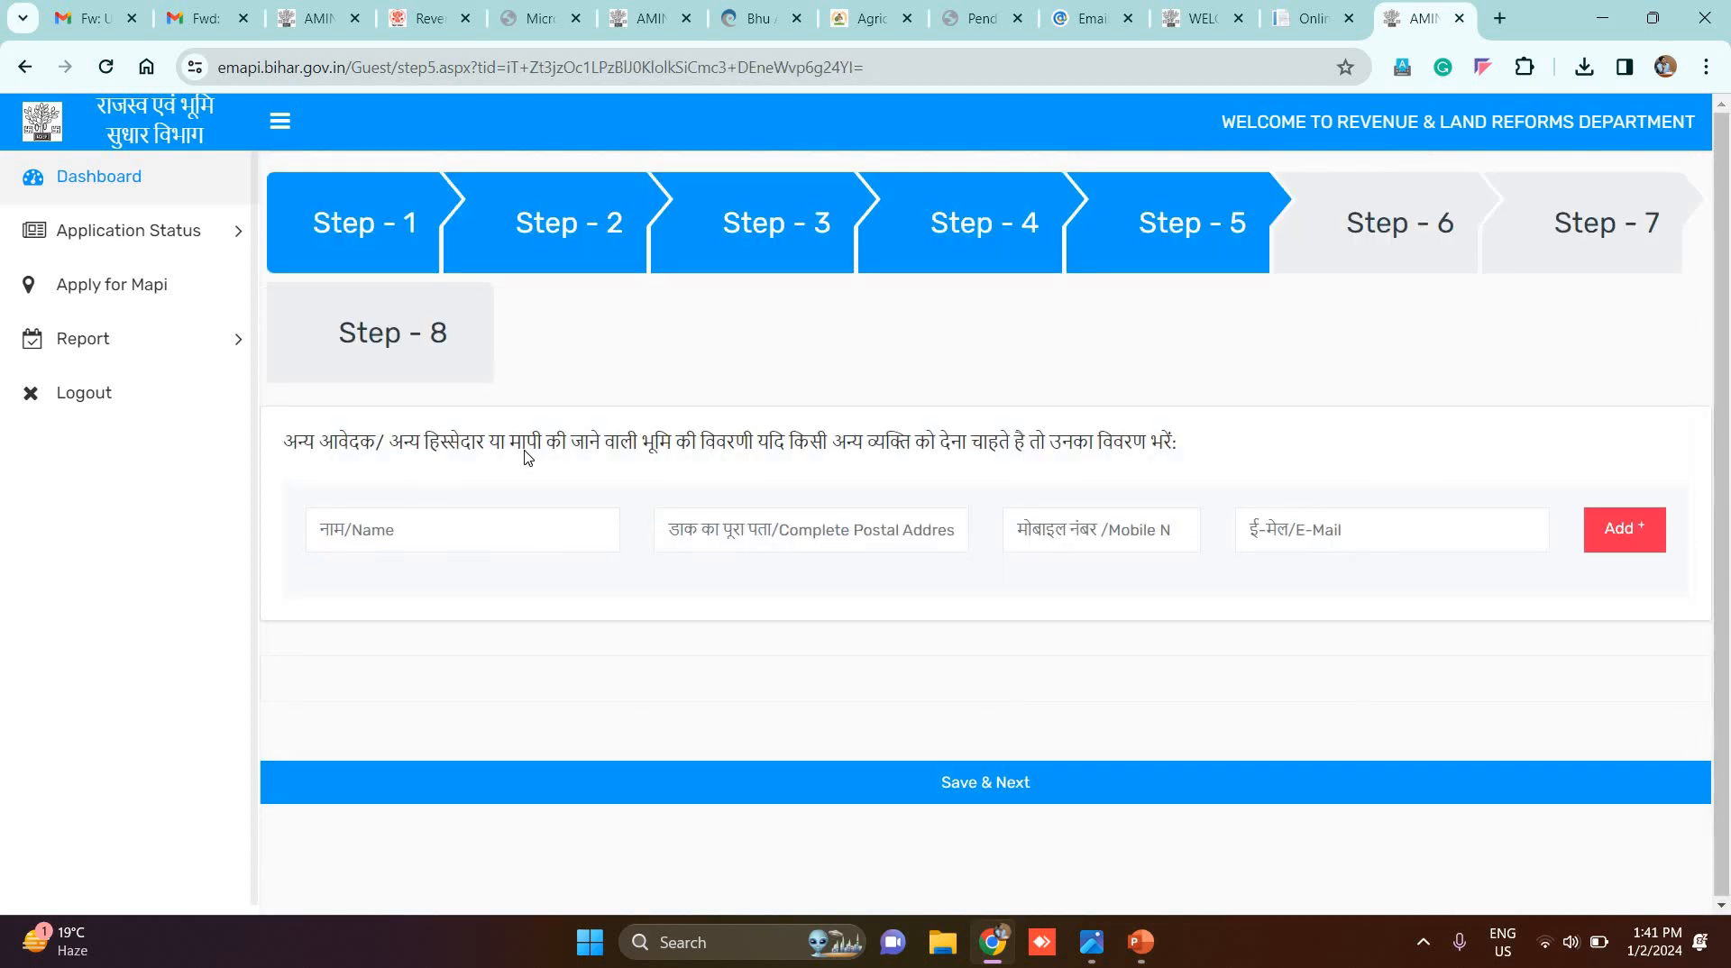
Step: Add an other applicant named test with address addr, plus a mobile number and e-mail
left_click(464, 534)
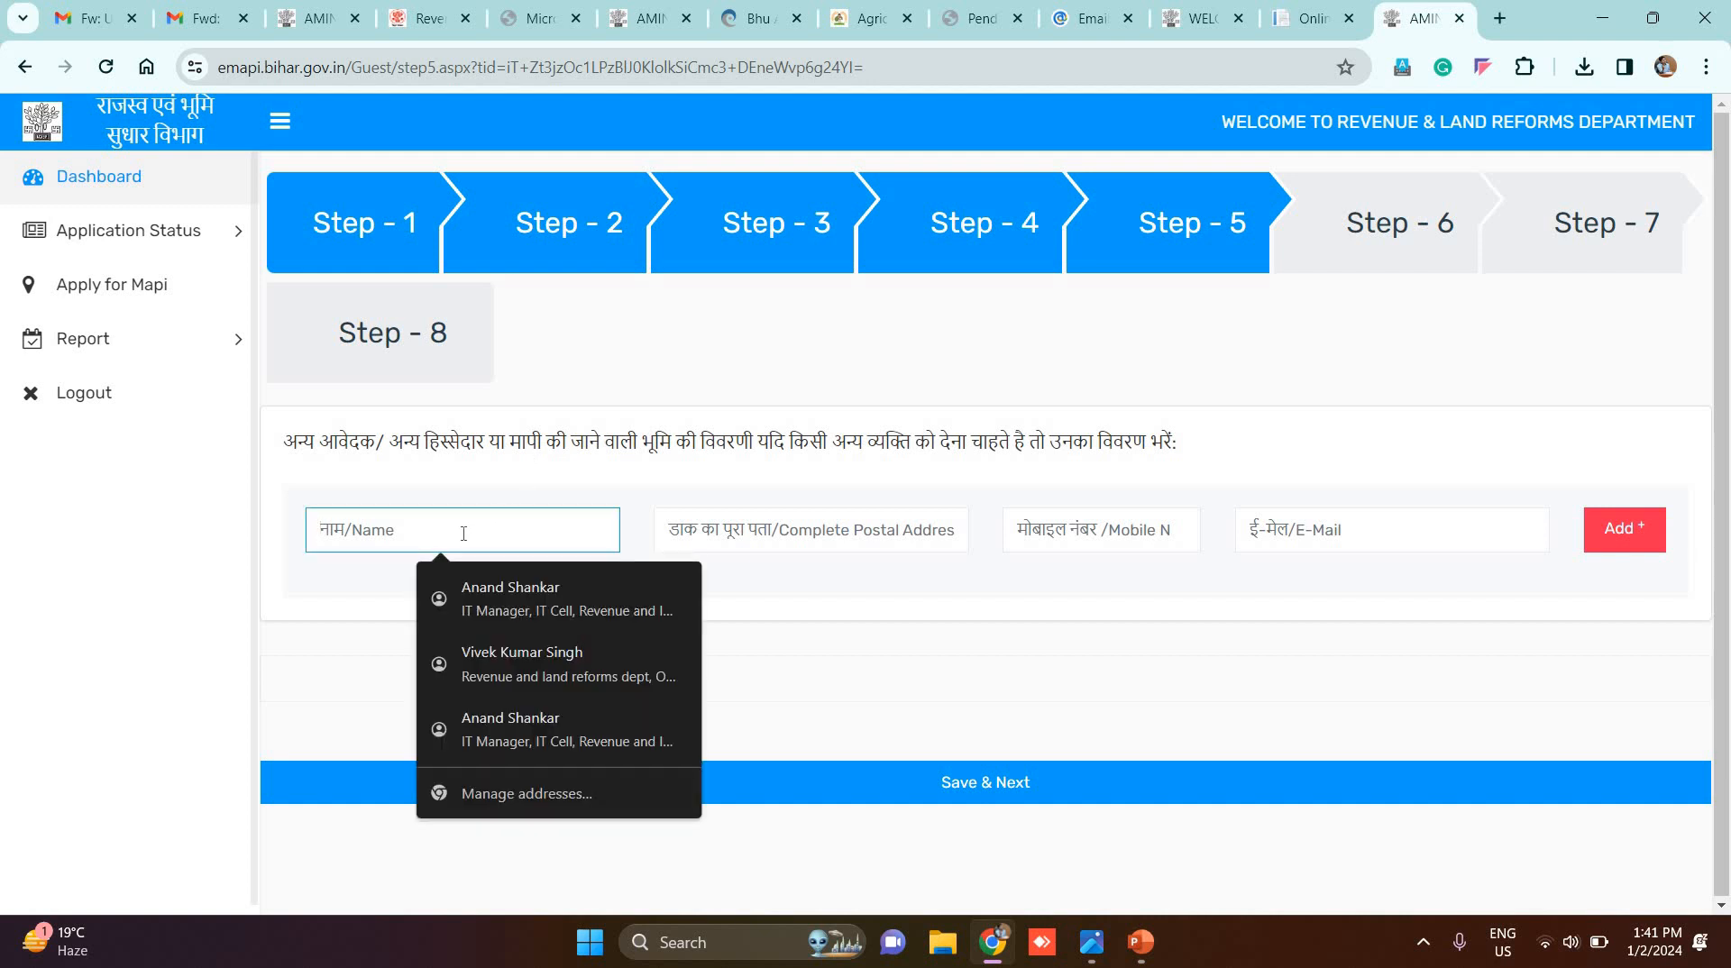
type("test")
key("Tab")
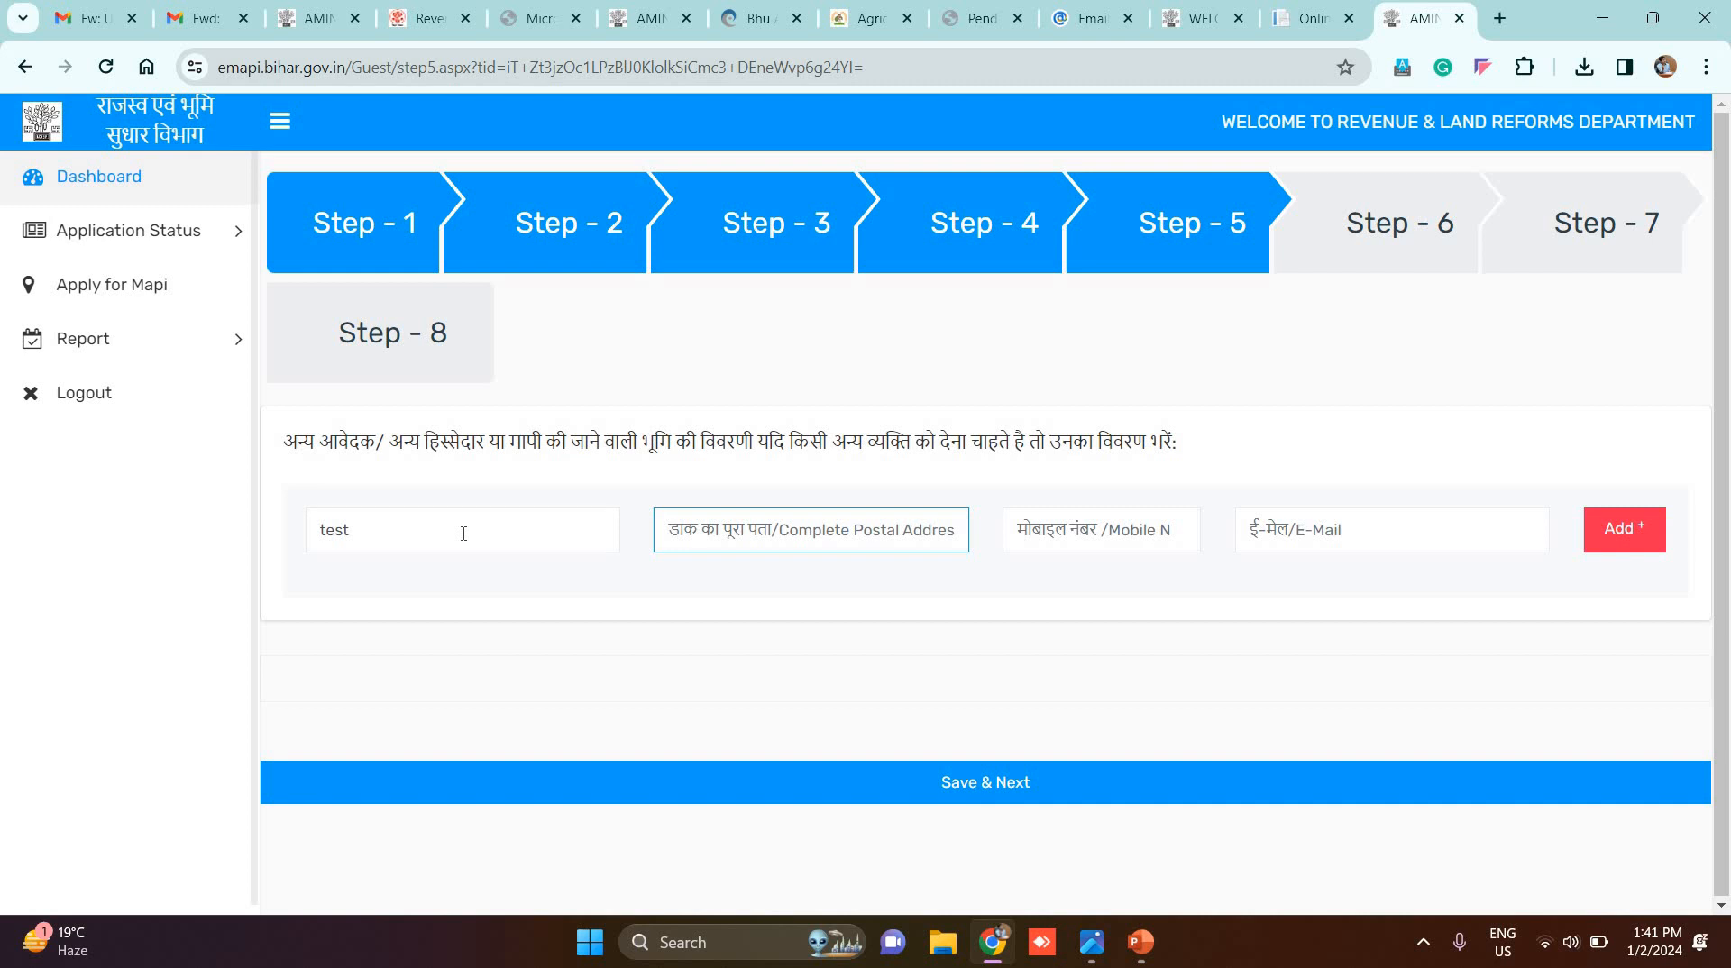
type("addr")
key("Tab")
type("9876543211")
key("Tab")
type("anc@n.in")
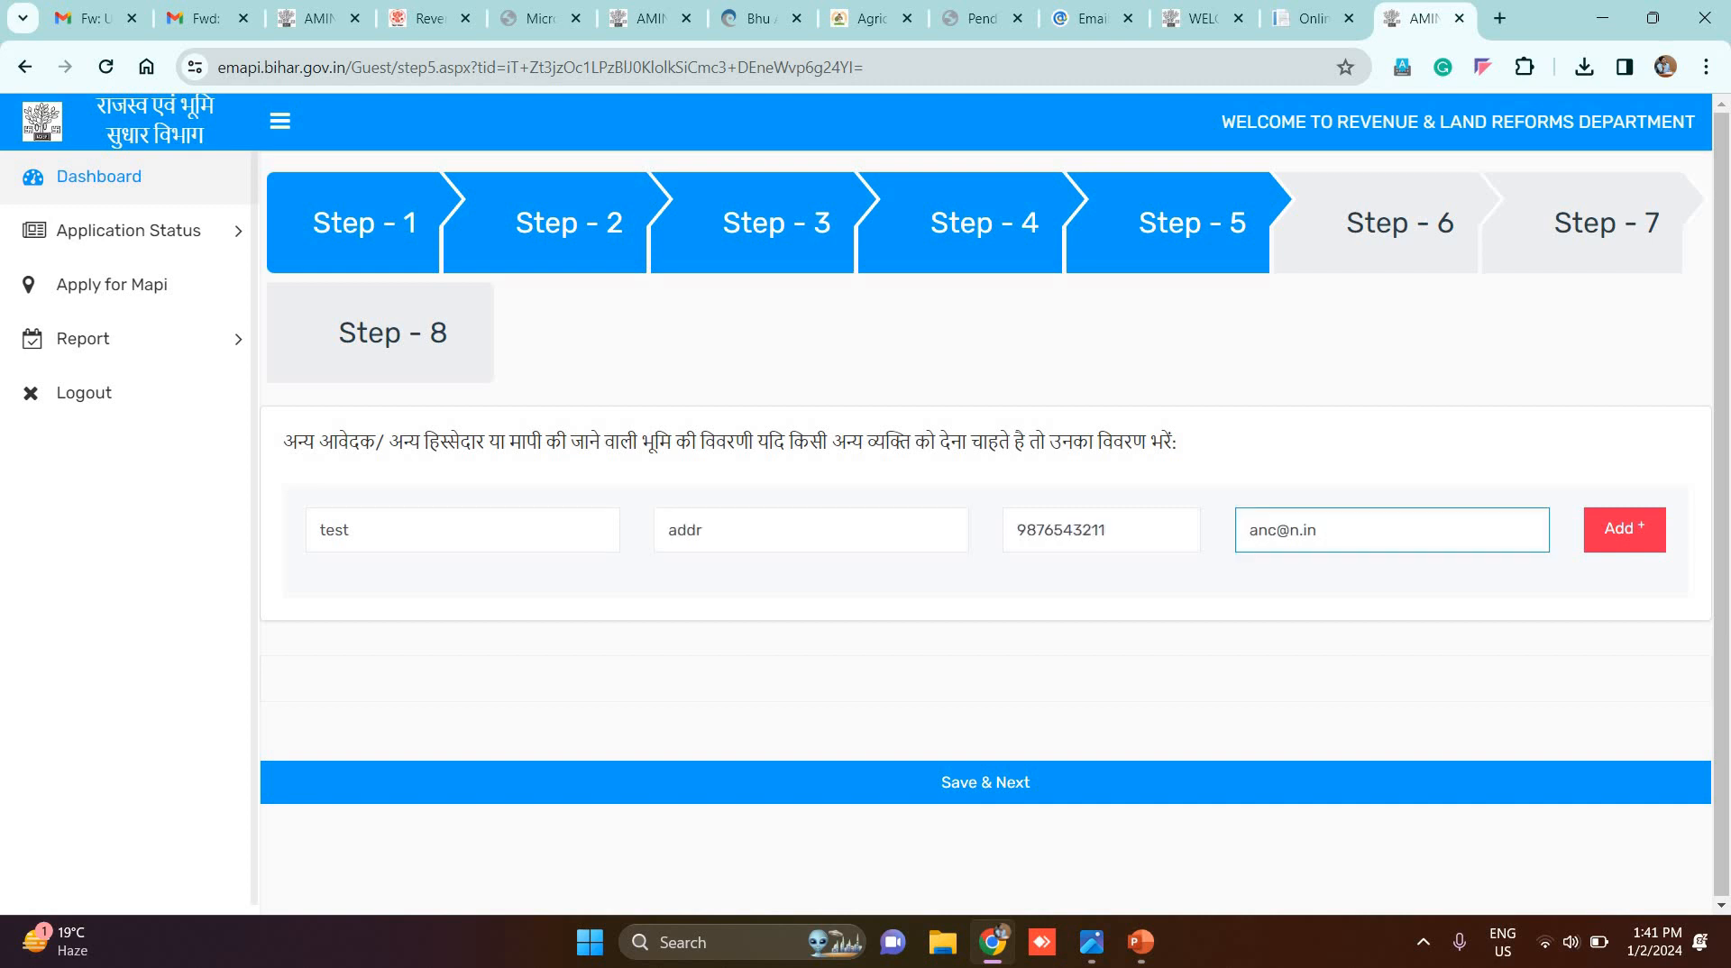
left_click(1620, 539)
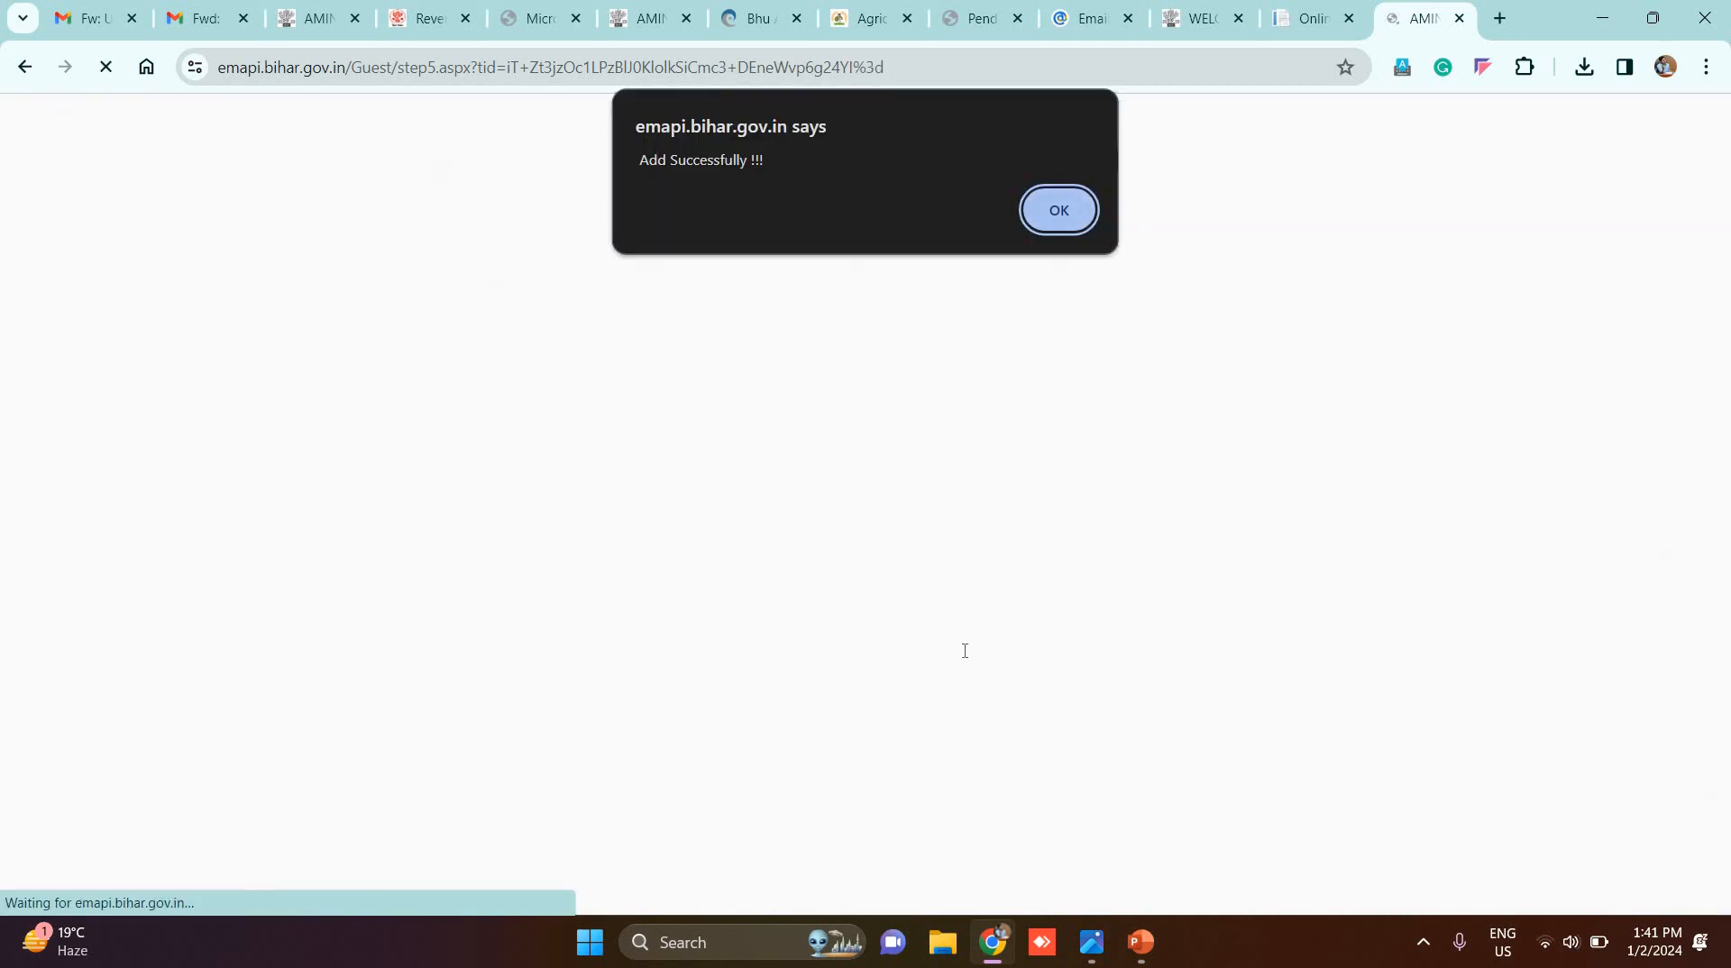
key("Return")
Step: Save the other applicants step and confirm moving to Step 6
scroll(1047, 632, "down", 1)
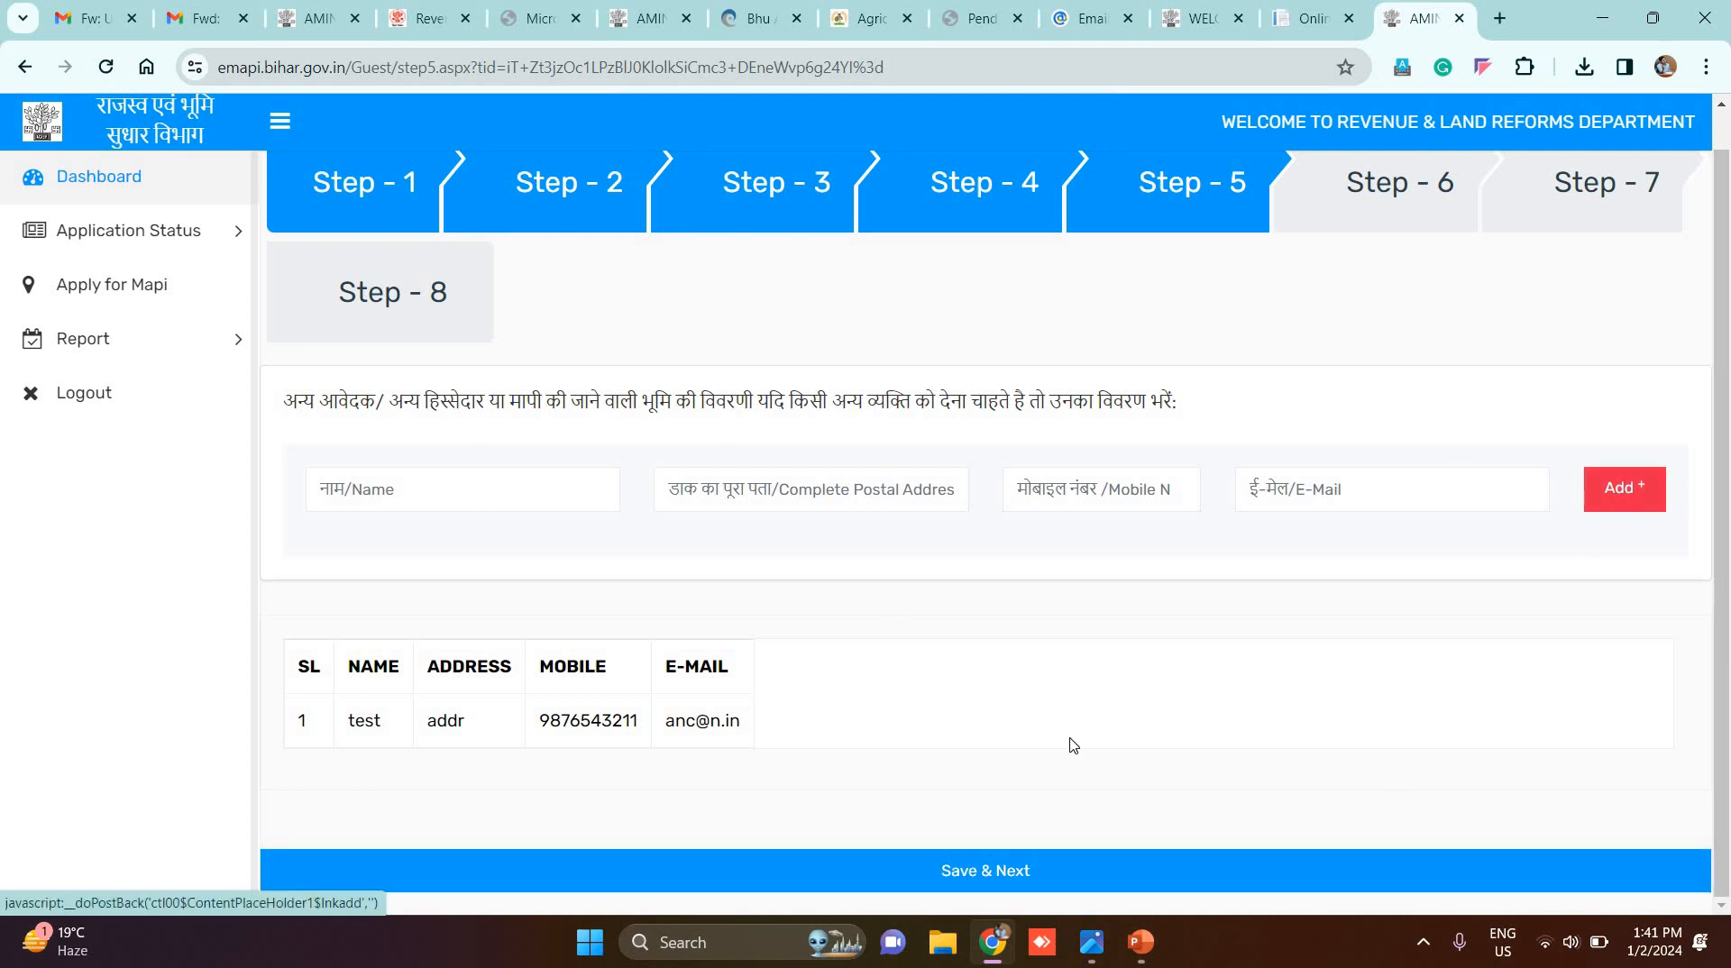
left_click(1006, 884)
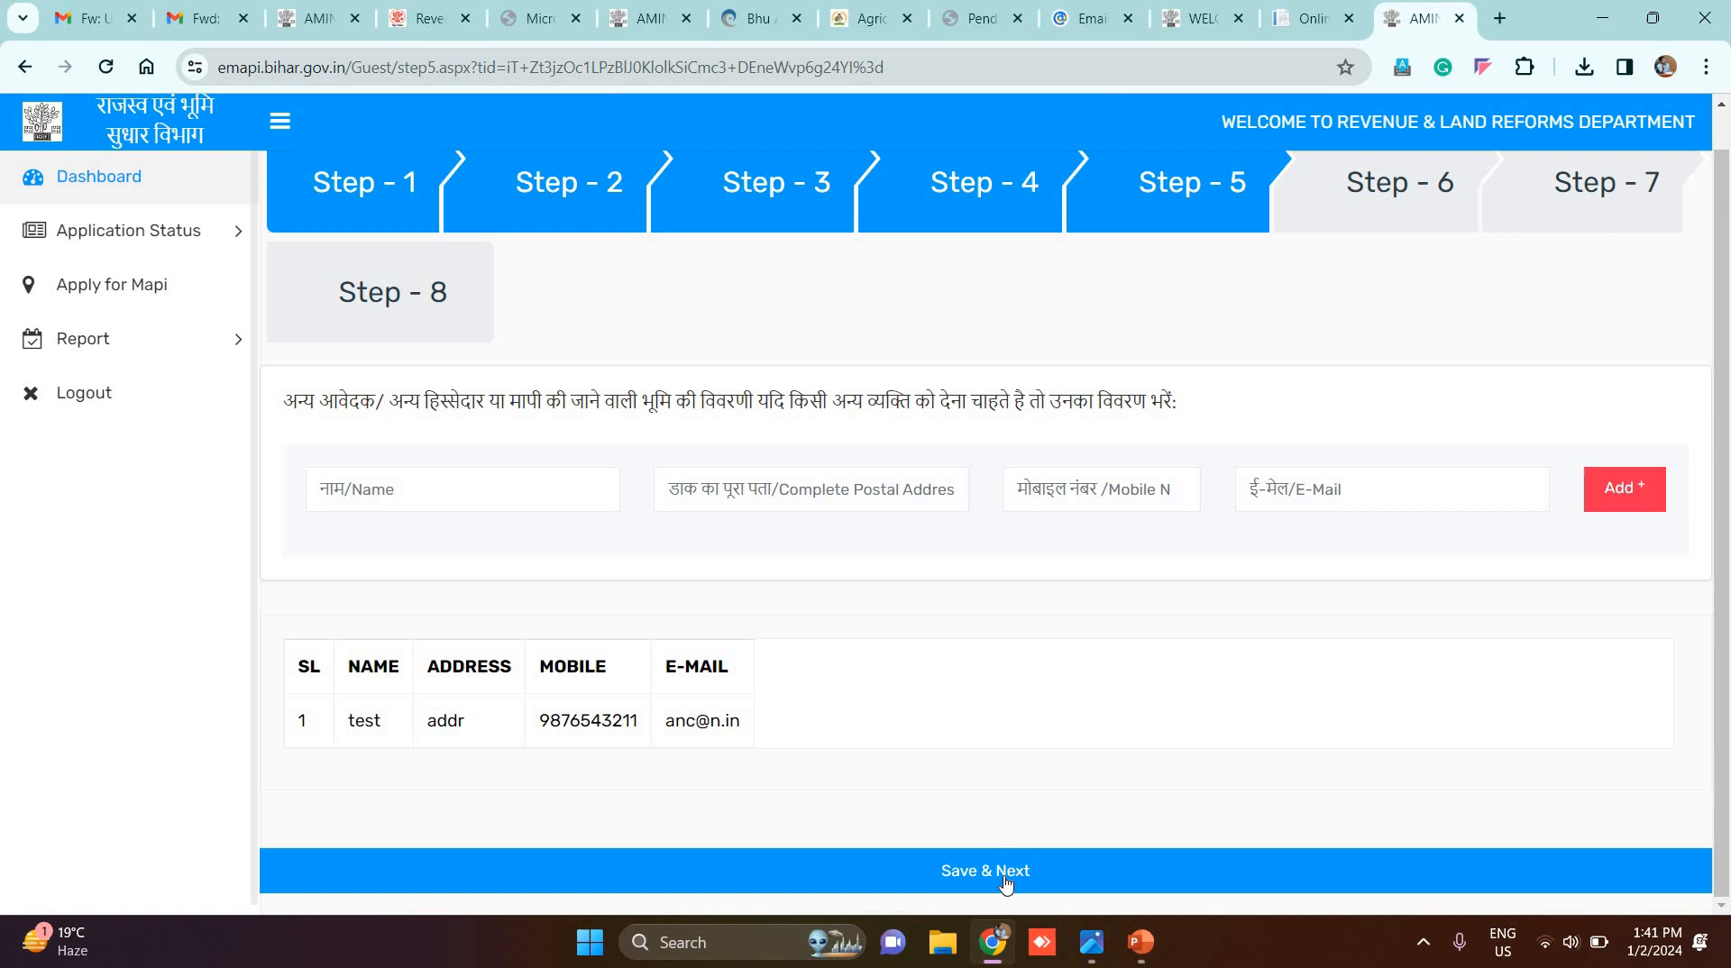
left_click(967, 213)
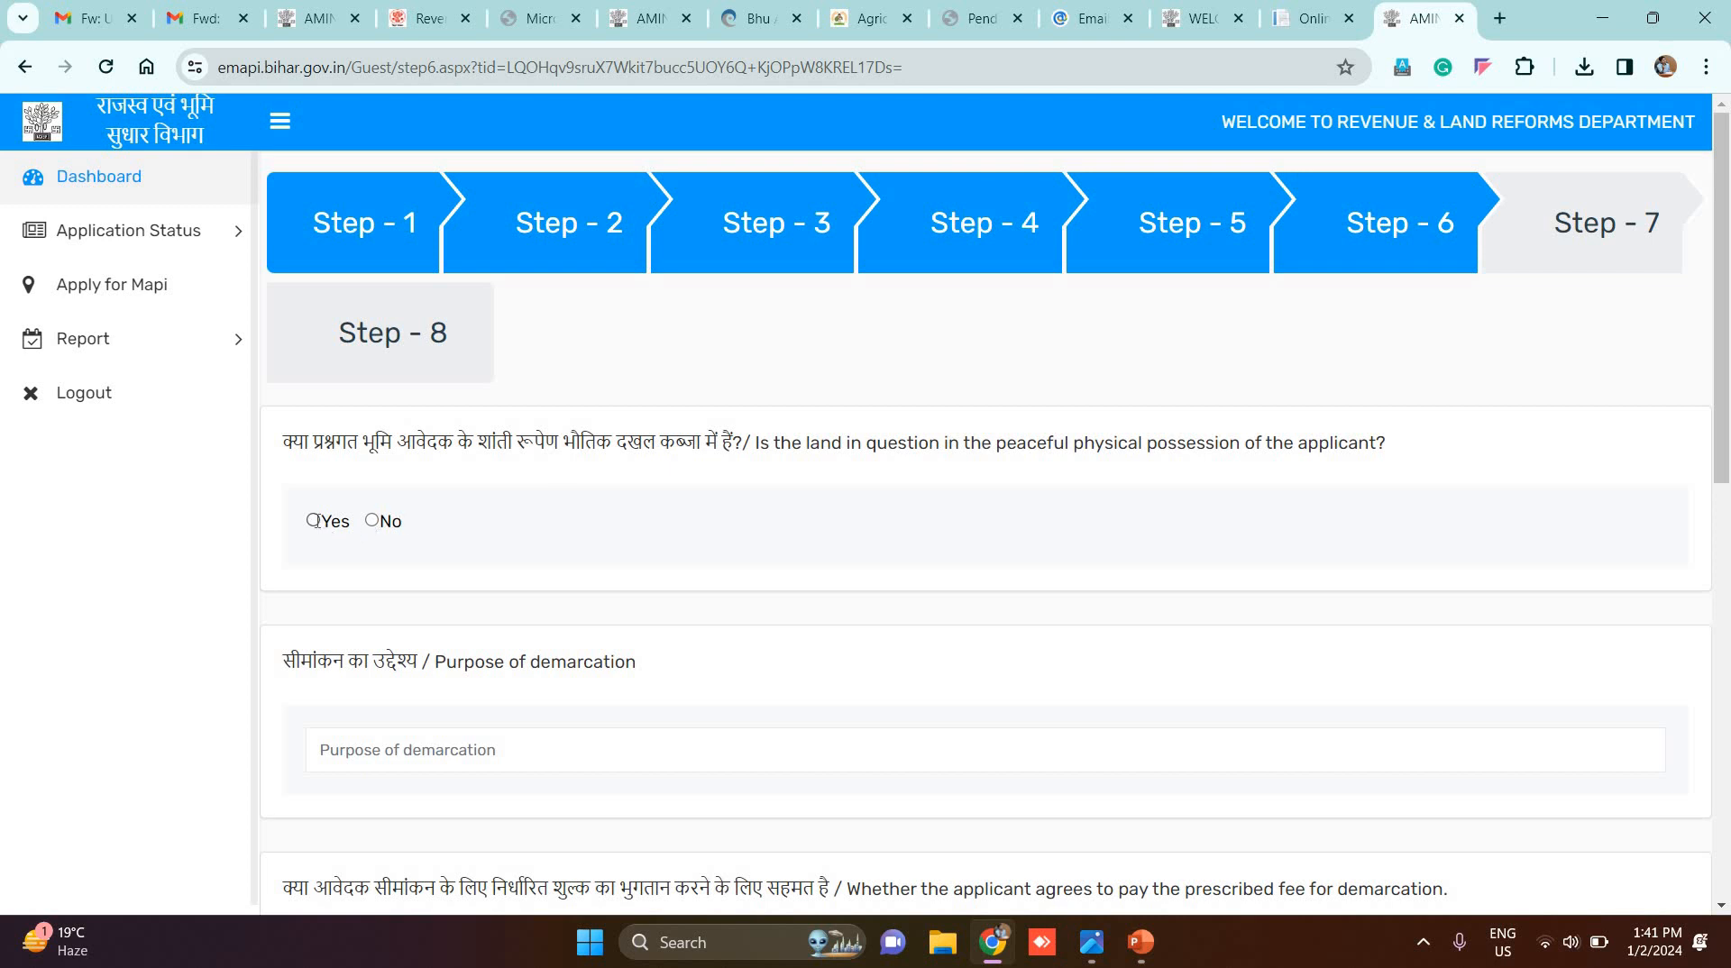
Step: Enter 'purpose' as the demarcation purpose and agree to pay the prescribed fee
scroll(402, 550, "down", 2)
left_click(402, 541)
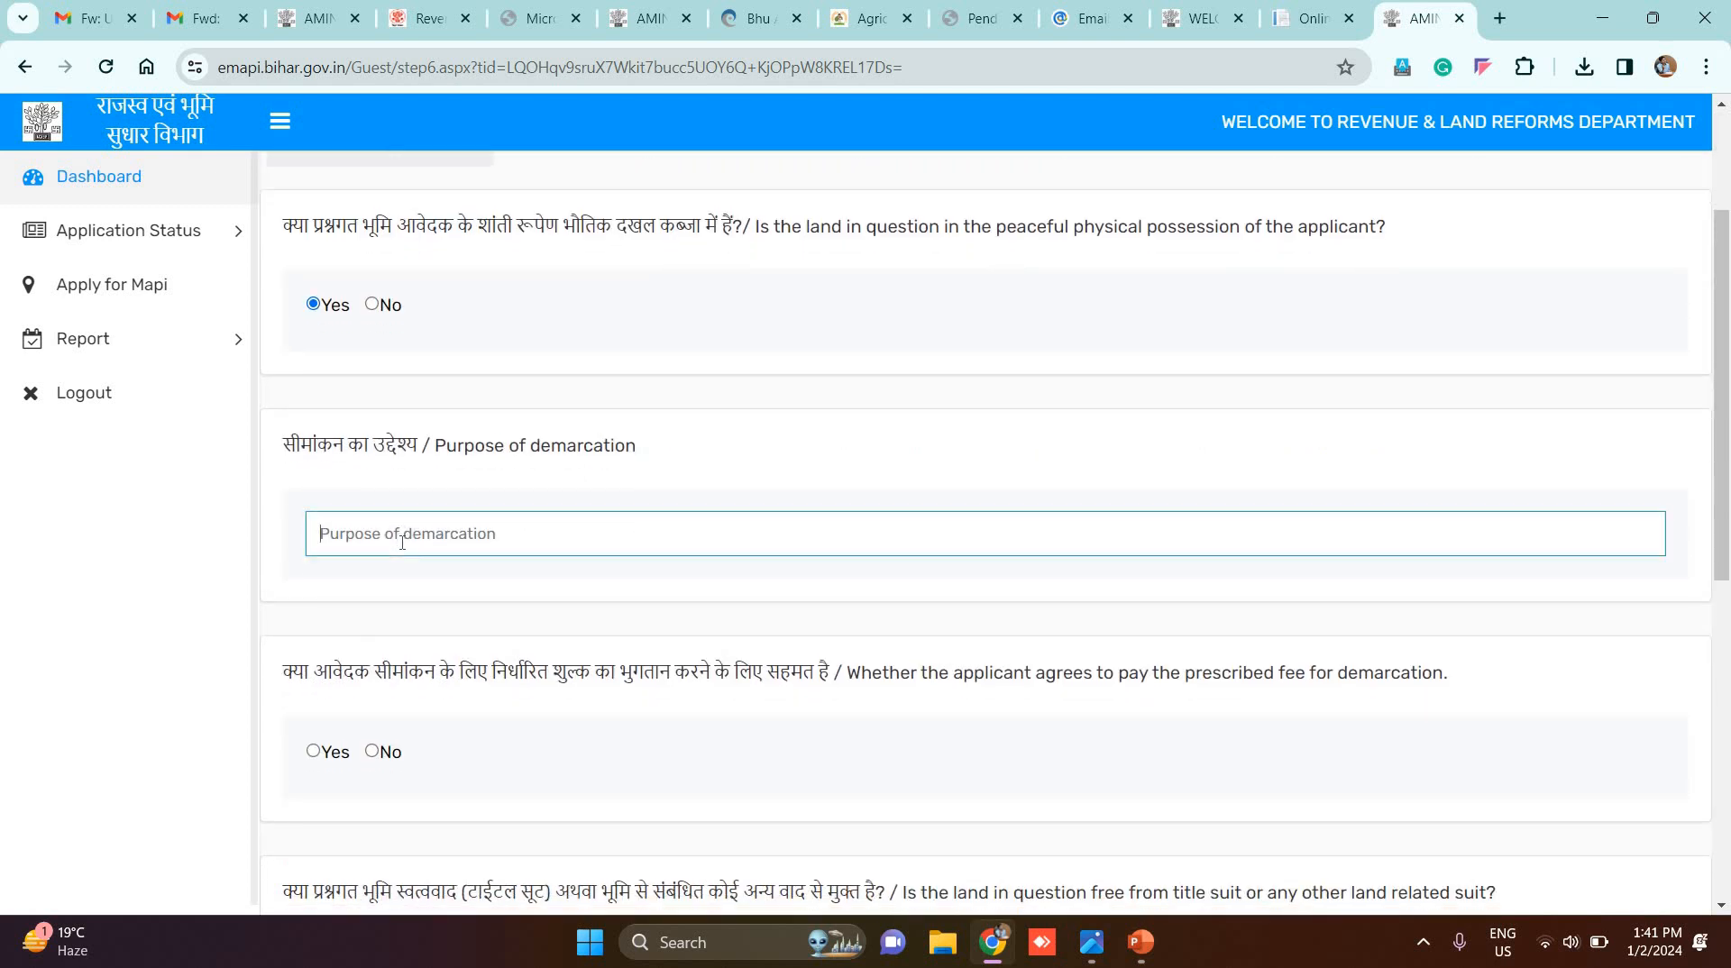
type("purpose")
scroll(390, 563, "down", 2)
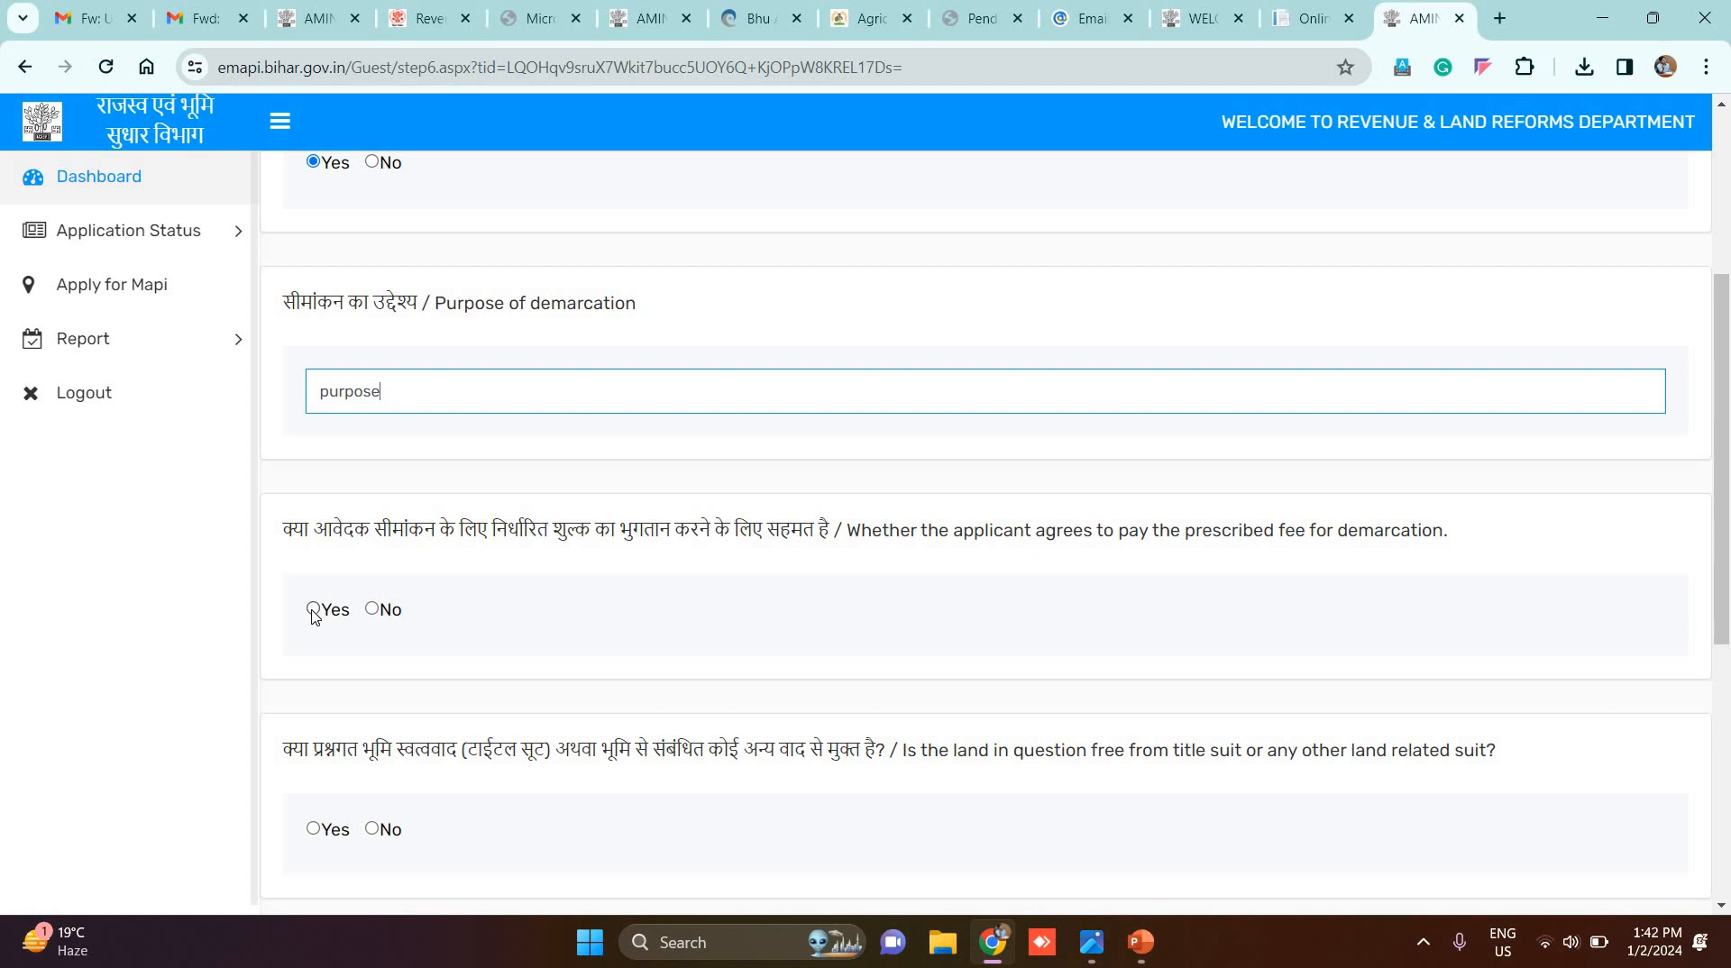
left_click(314, 614)
Step: Choose normal (सामान्य) measurement, answer Yes to the no-Amin fallback, and save Step 6
scroll(315, 667, "down", 2)
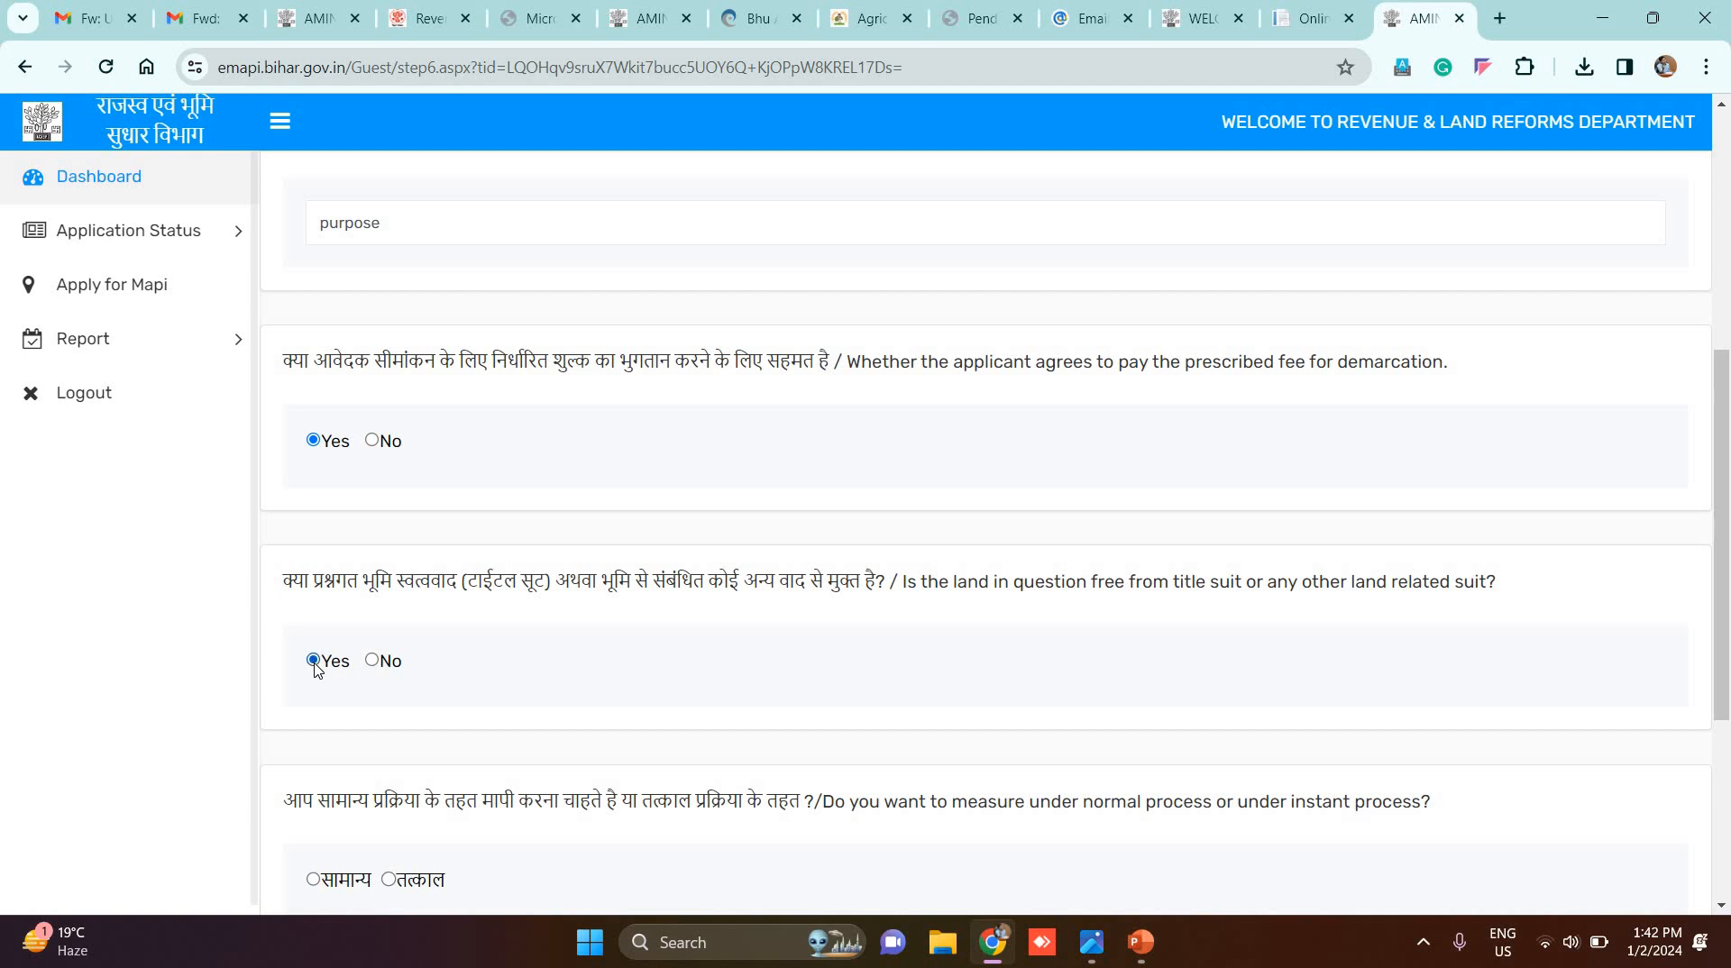
scroll(316, 631, "down", 3)
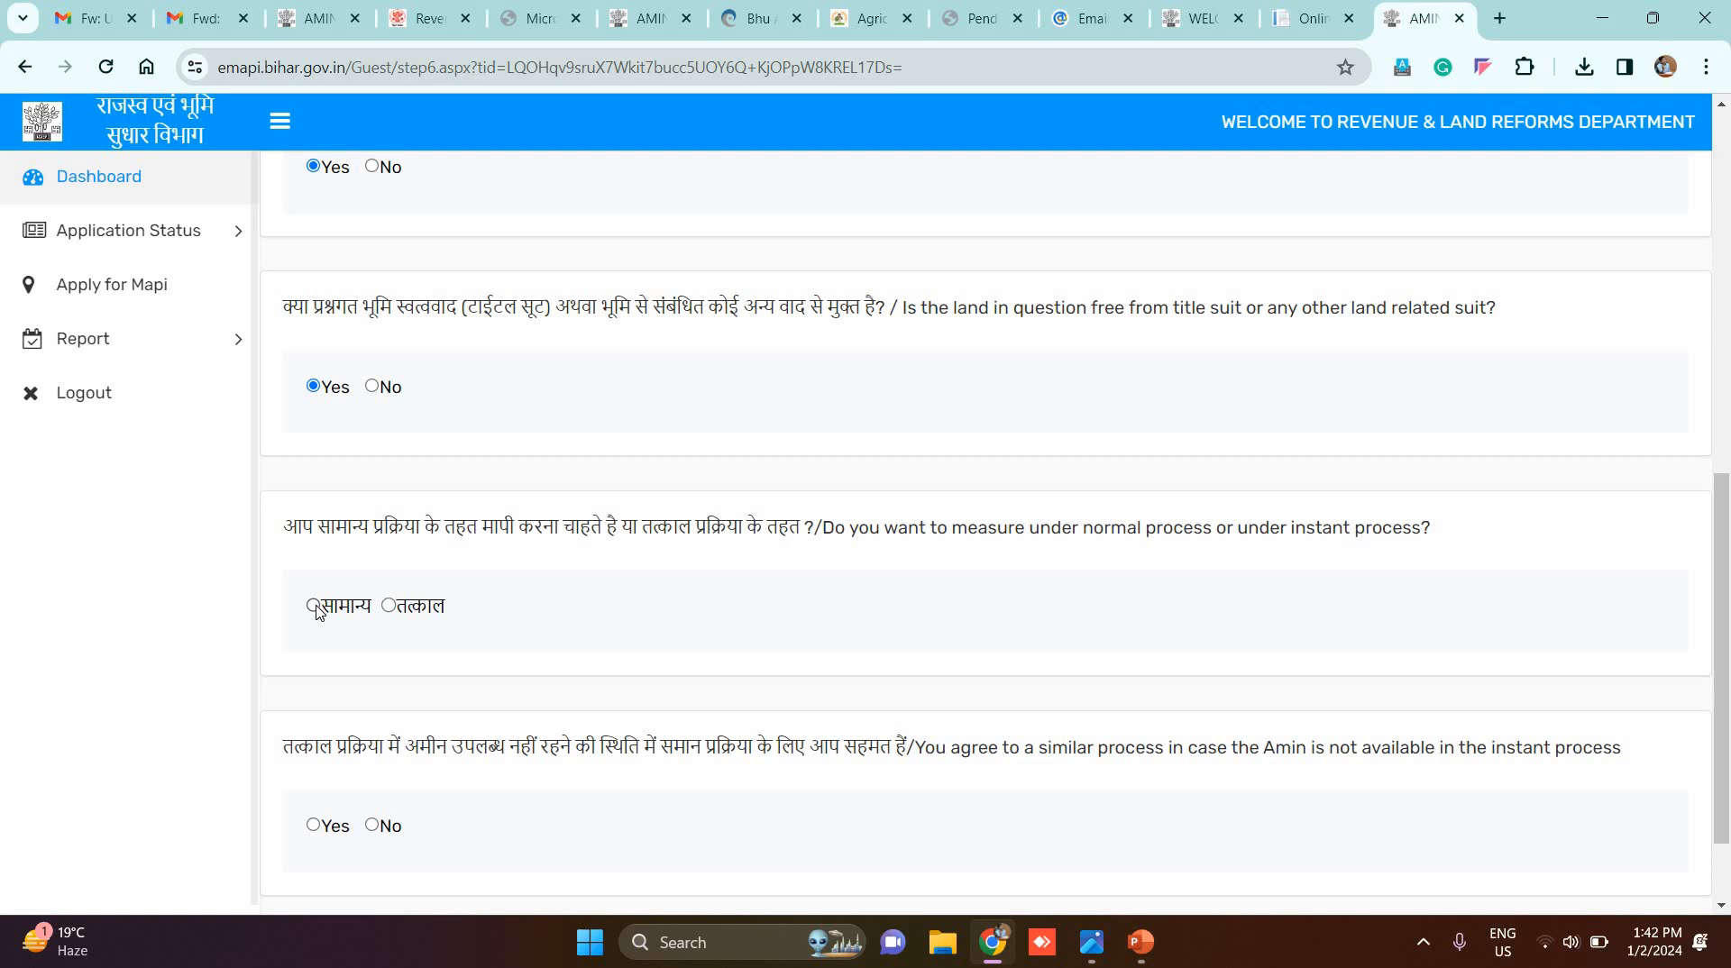
left_click(314, 605)
left_click(314, 826)
scroll(975, 870, "down", 2)
left_click(977, 869)
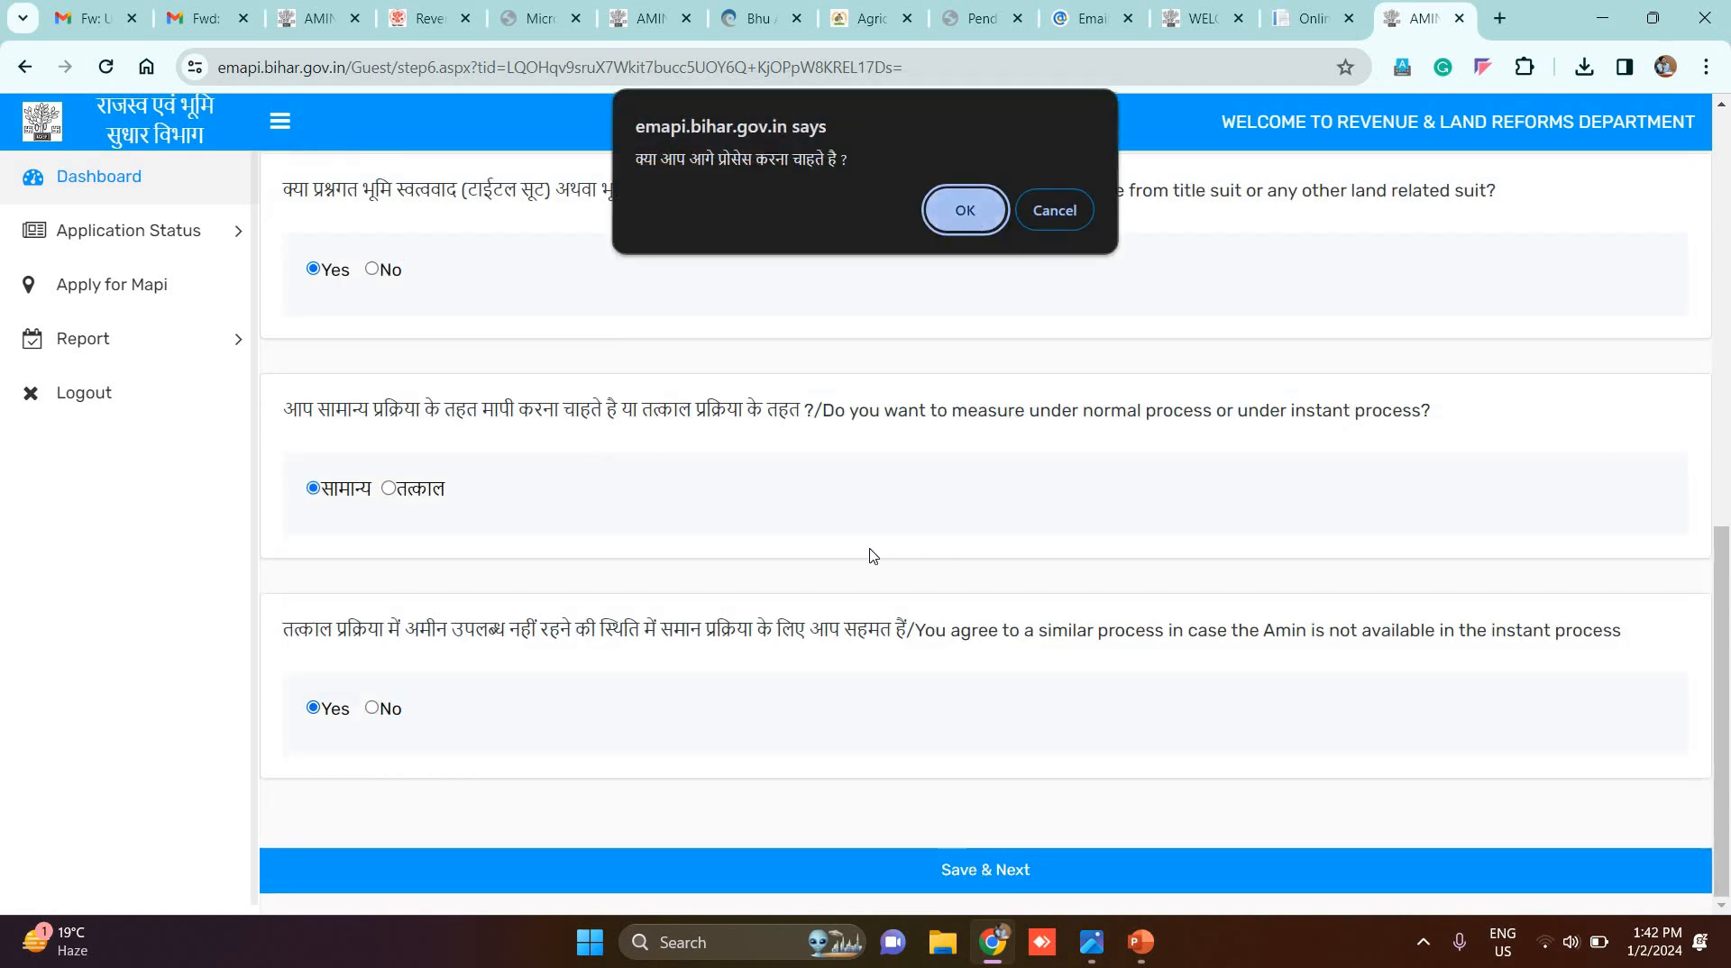
left_click(972, 215)
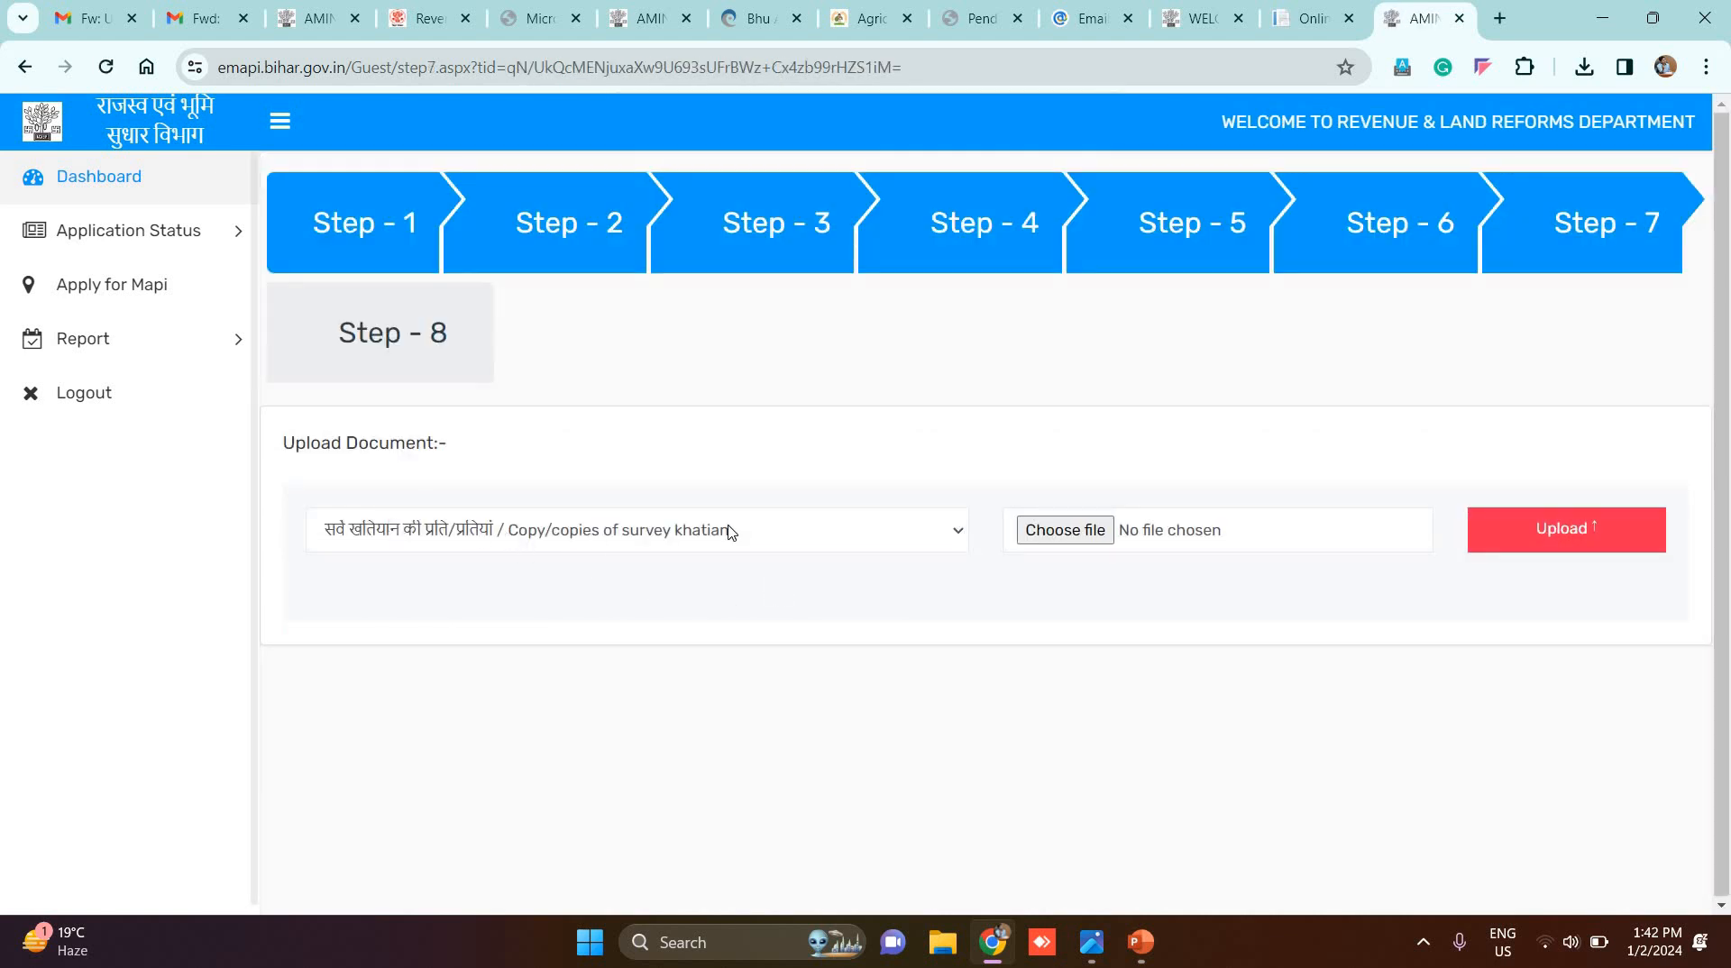
Step: Upload the PDF 1101 (1) as the rent receipt copy
left_click(835, 534)
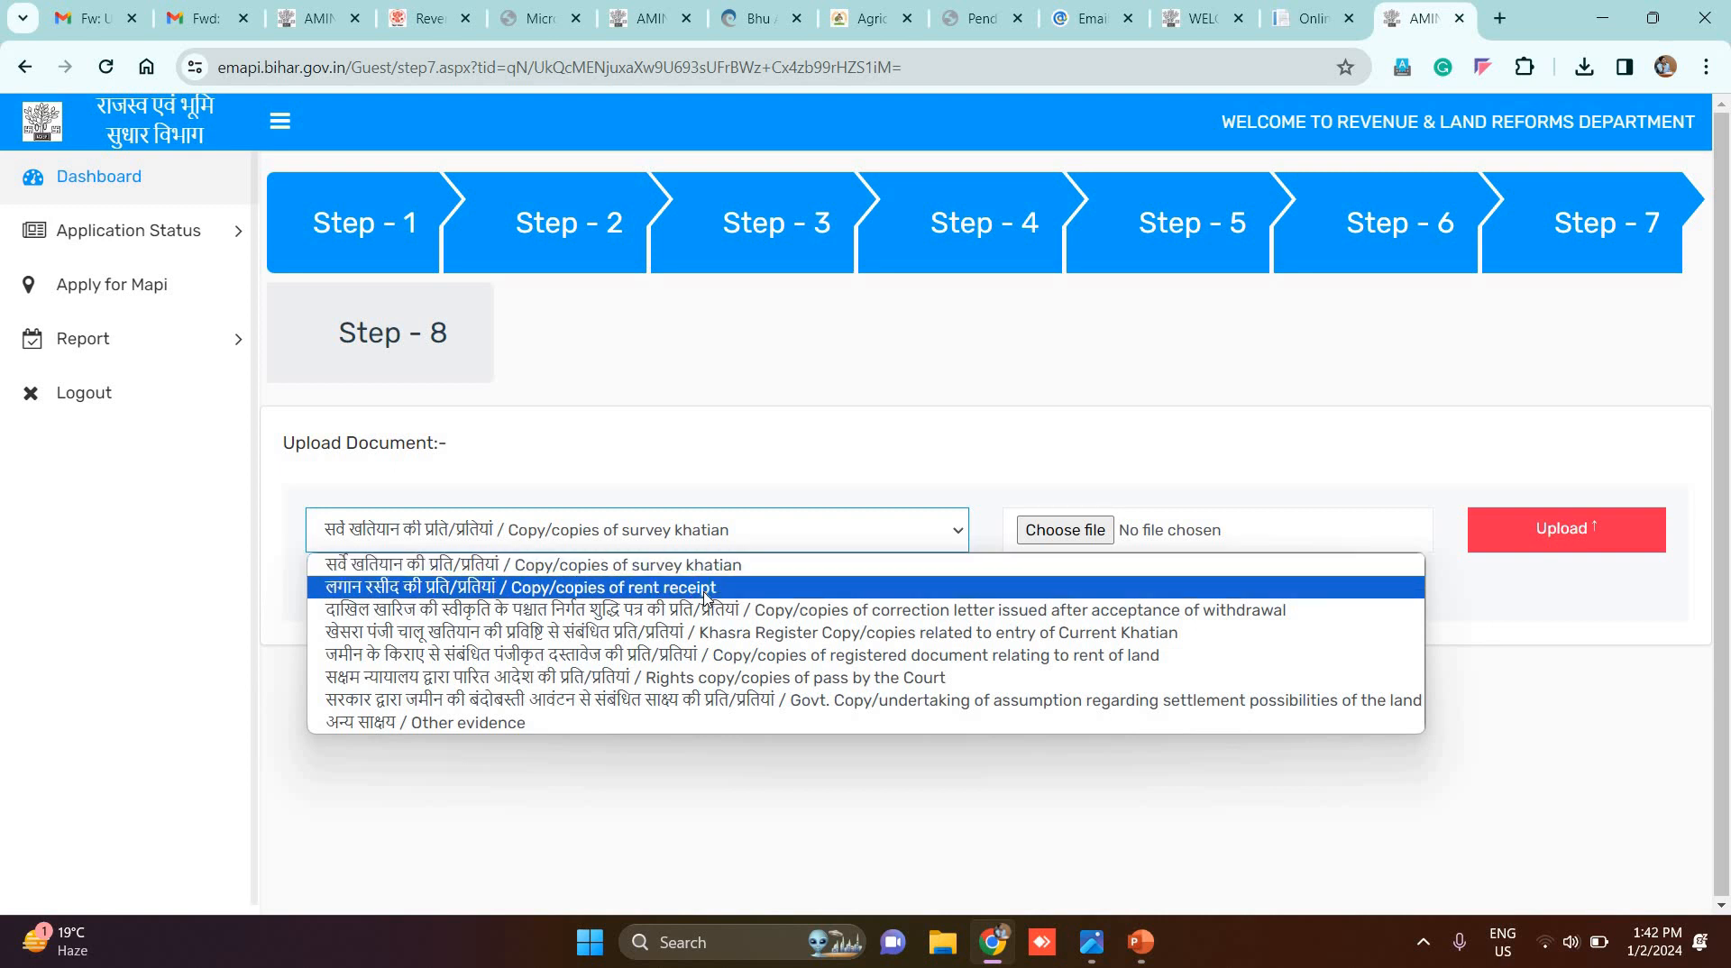
left_click(706, 594)
left_click(1059, 539)
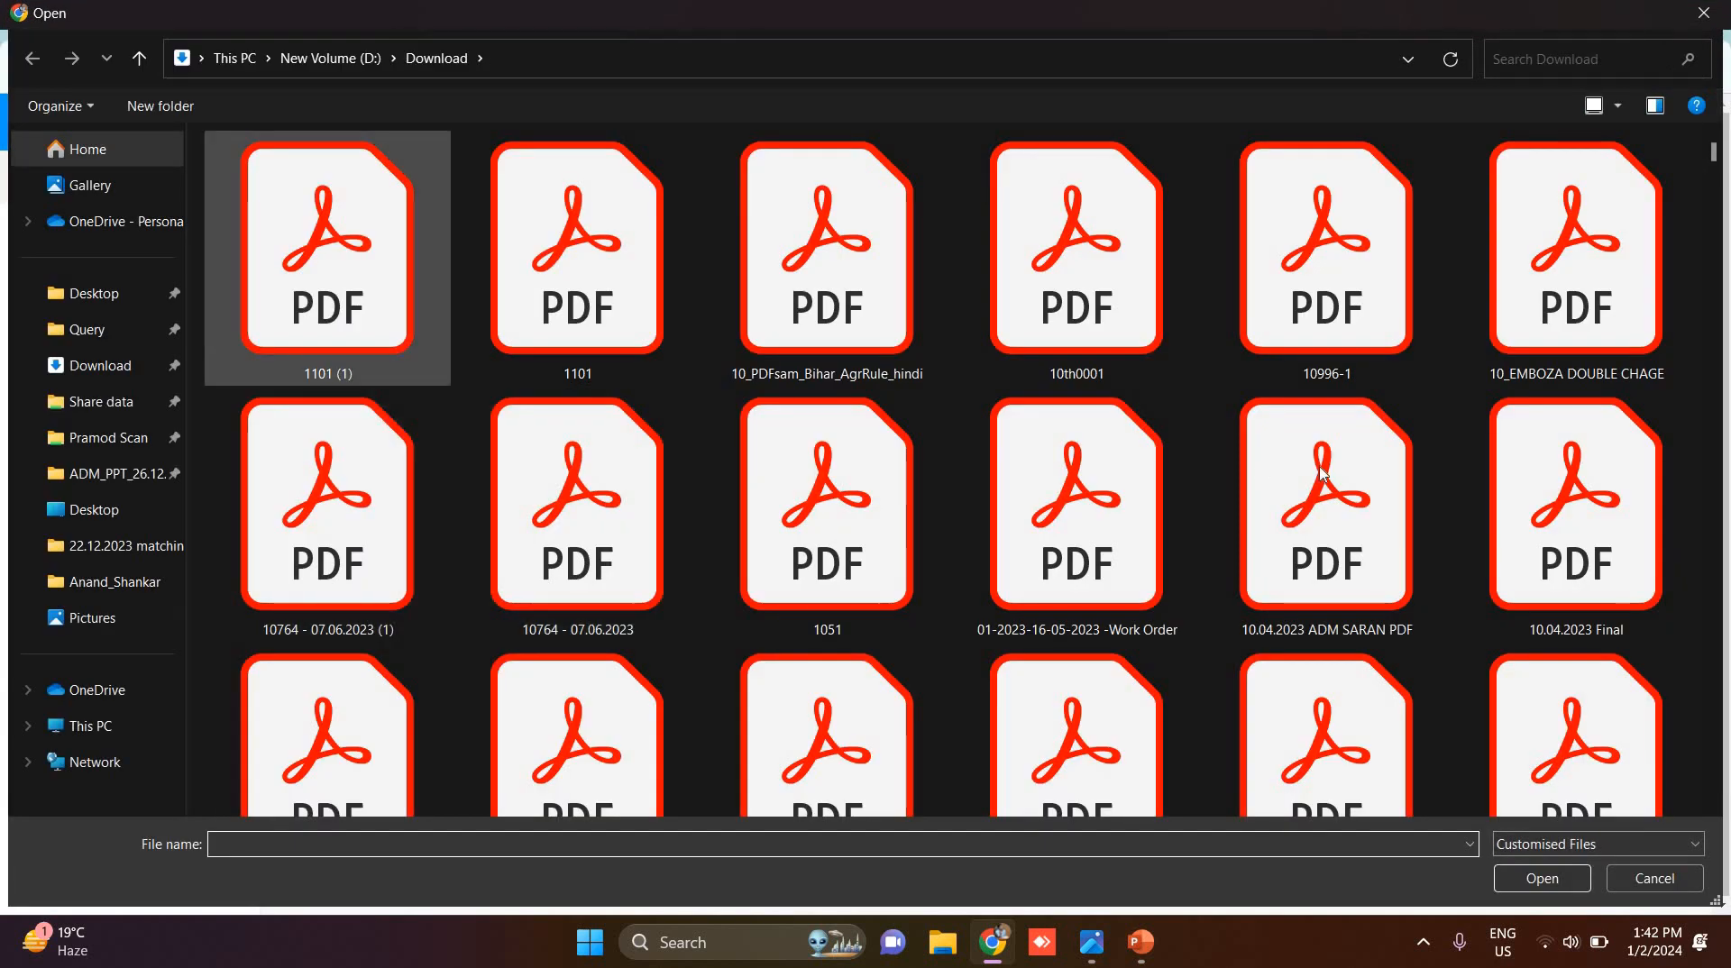
double_click(862, 319)
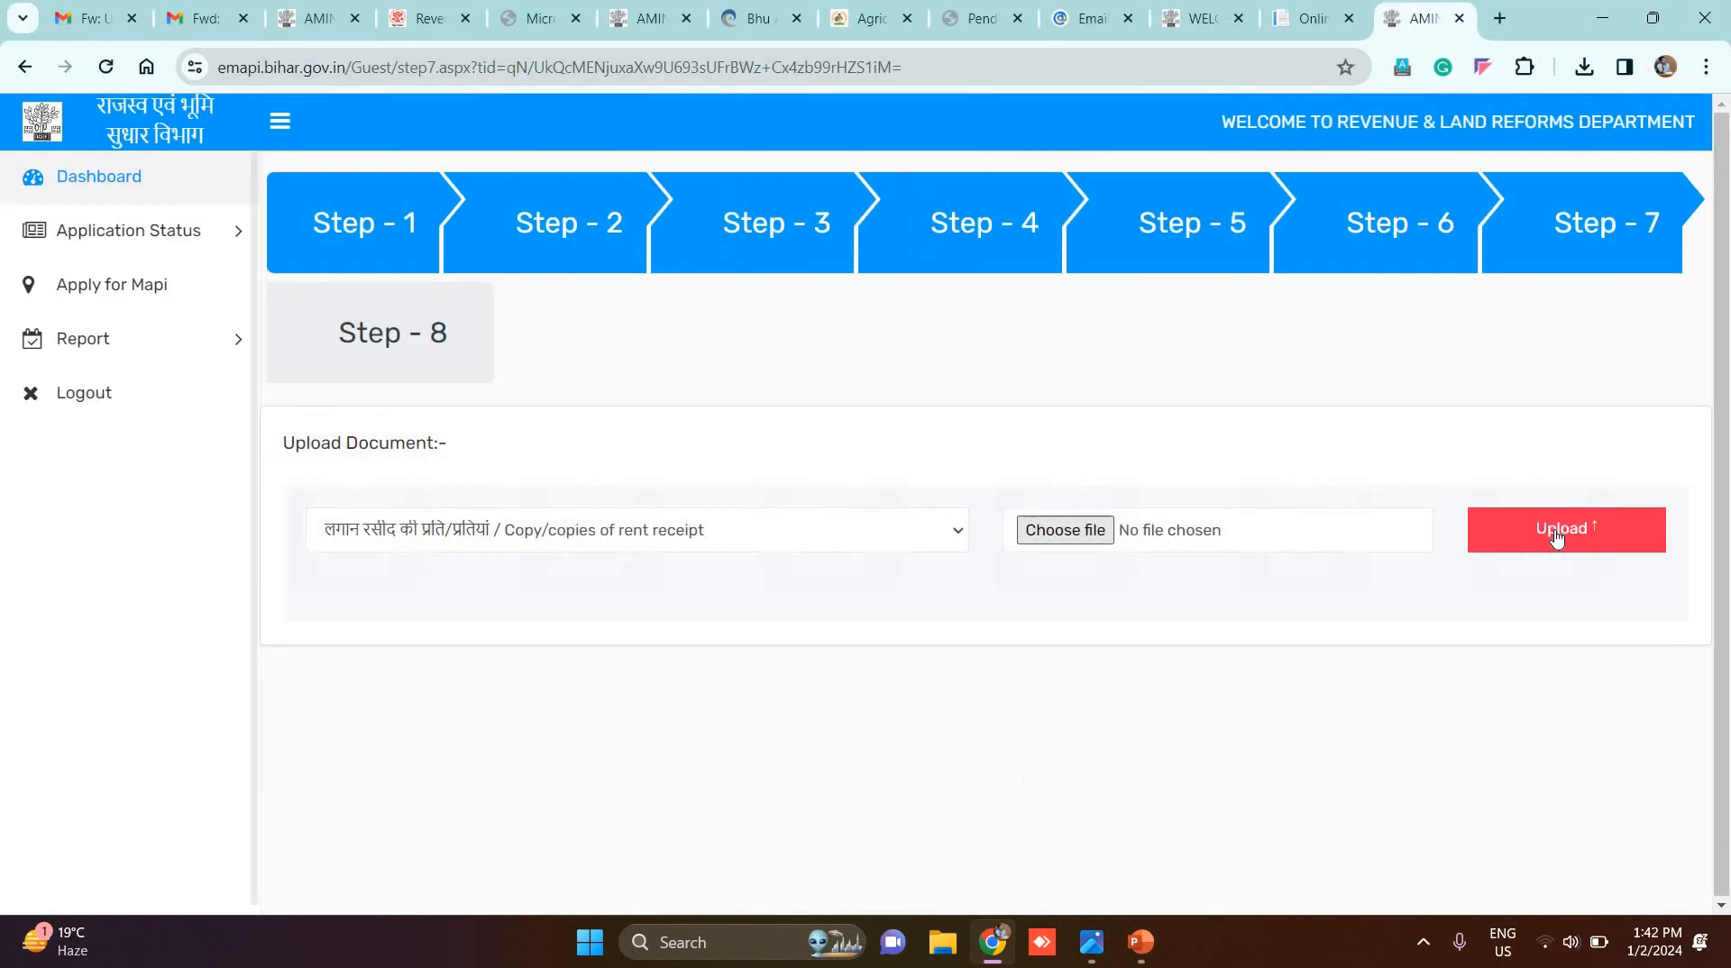
left_click(1559, 531)
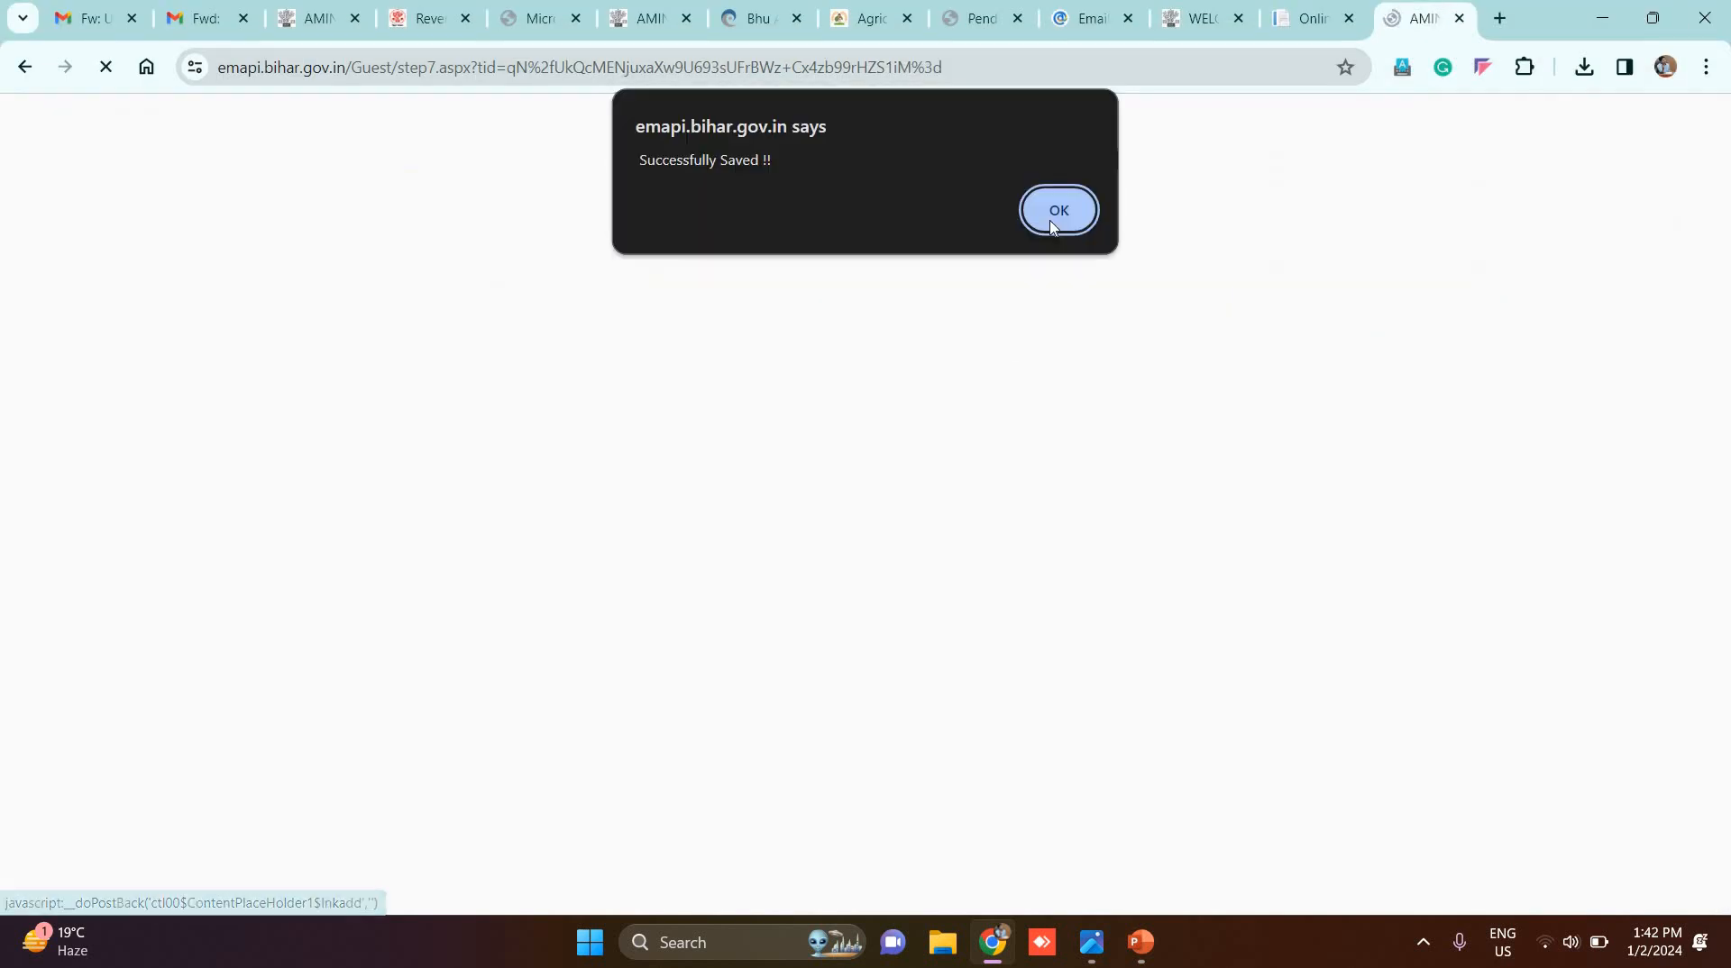
key("Return")
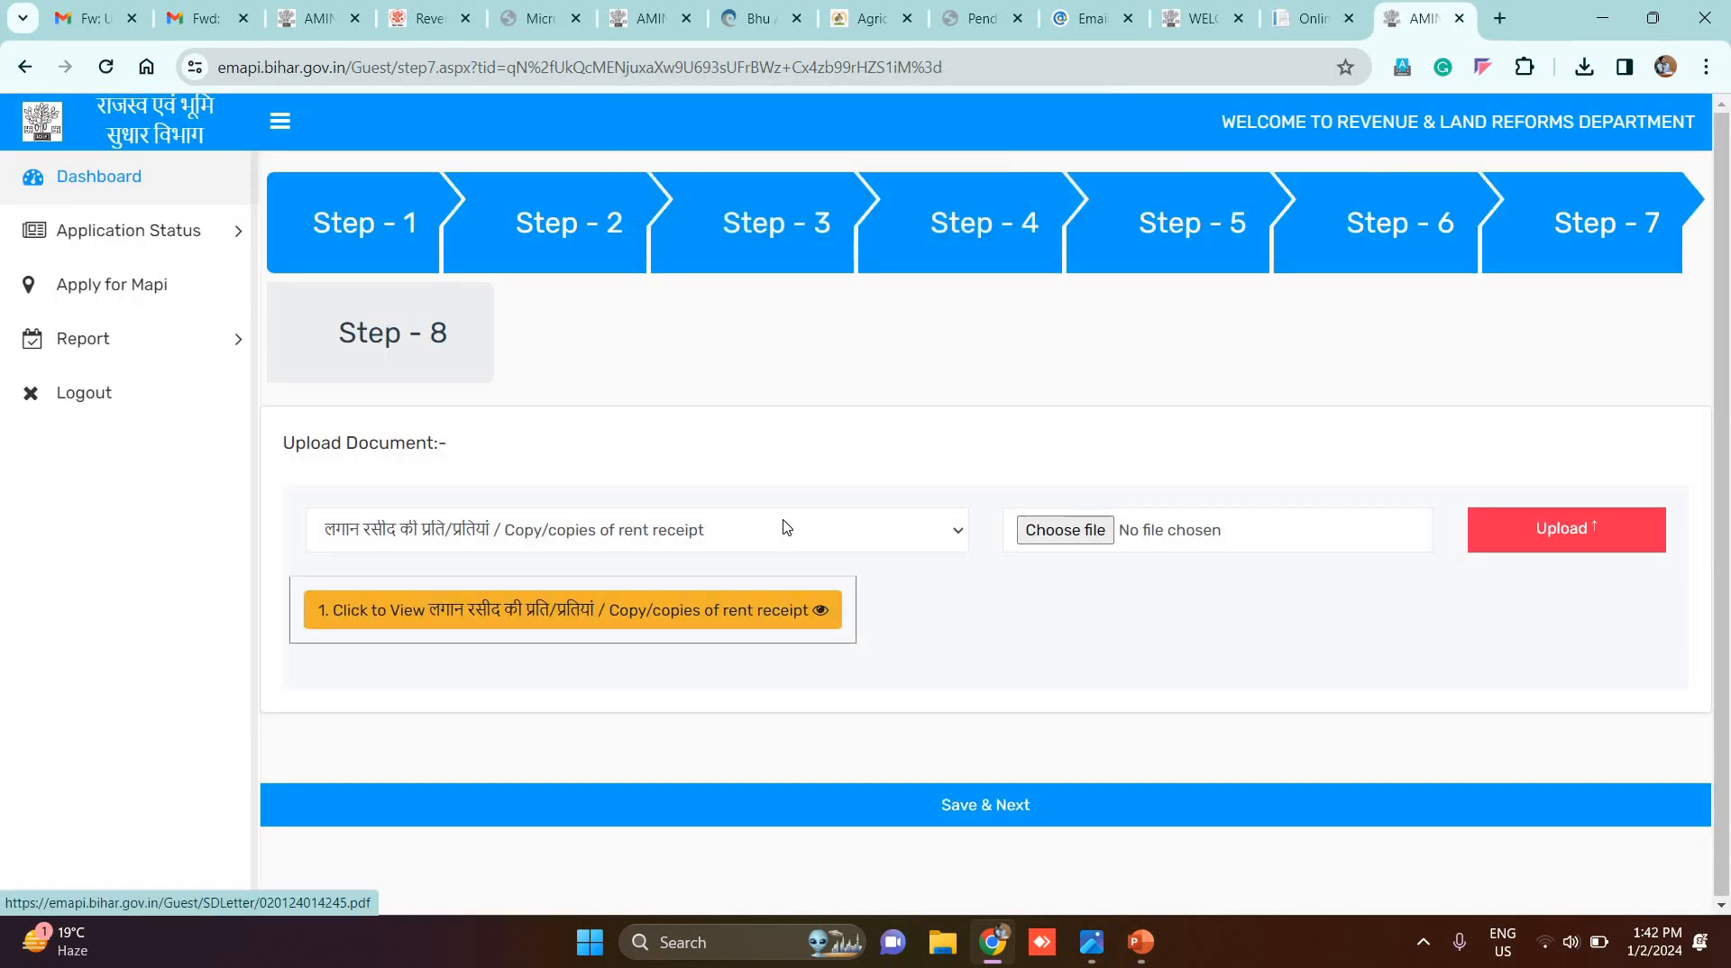
Step: Upload districtWiseApplicationStatus.pdf as the correction letter copy and save the documents
left_click(712, 536)
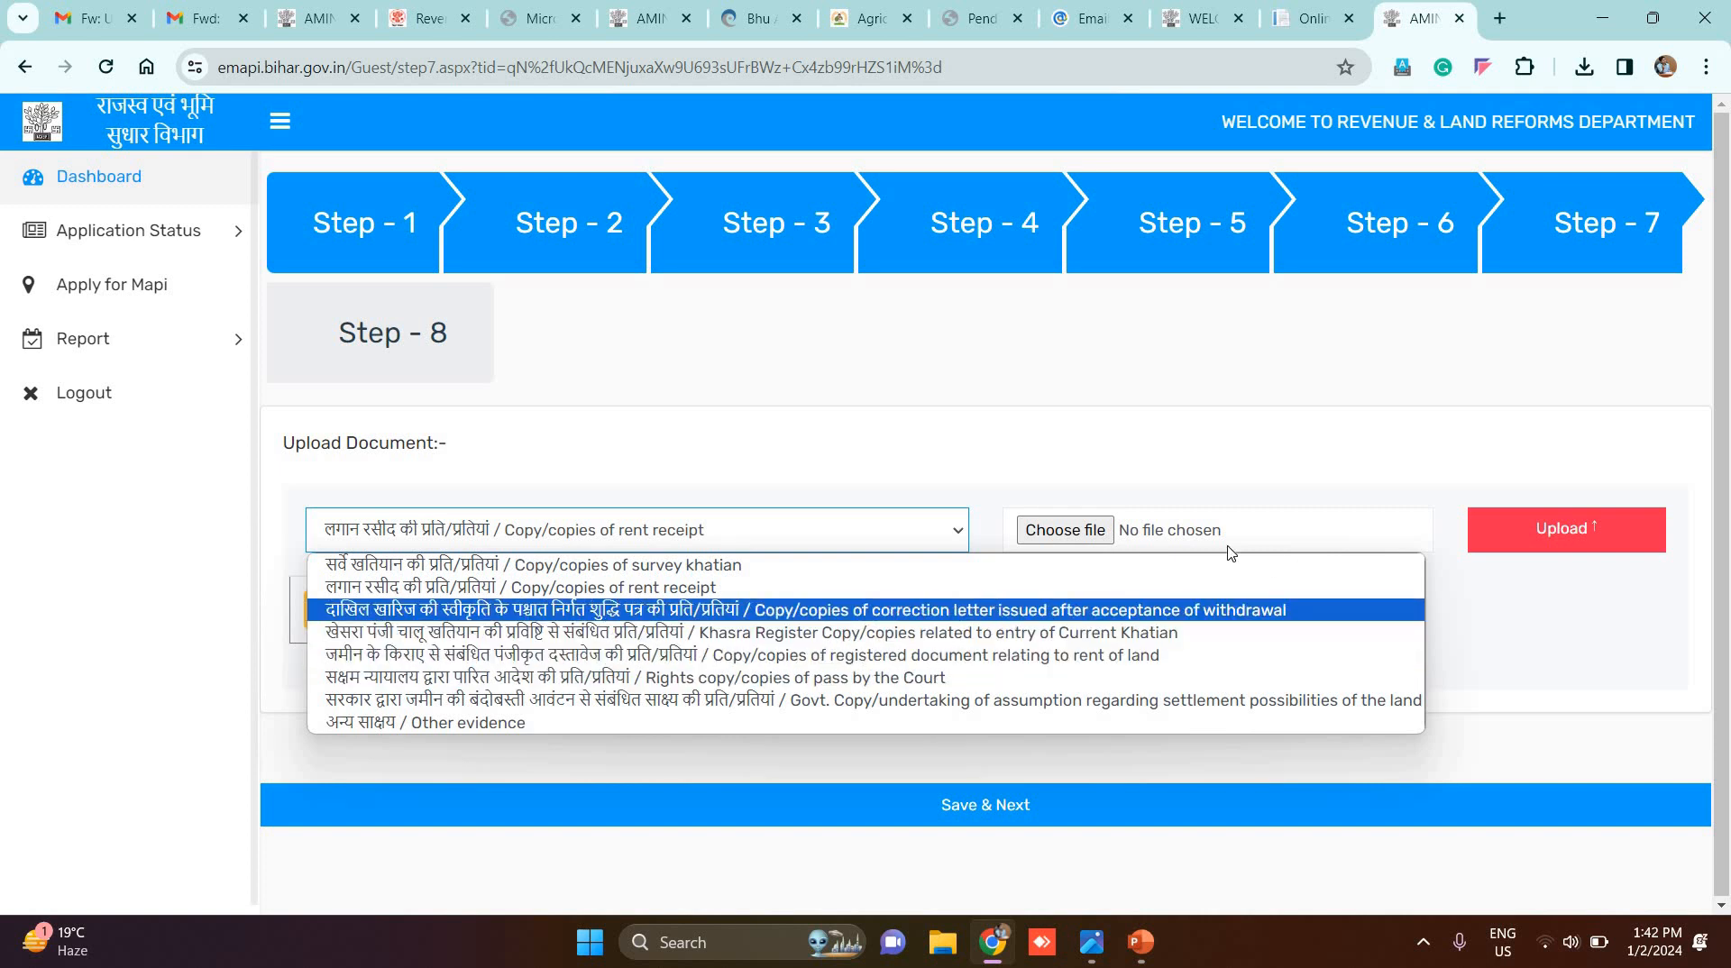
key("Return")
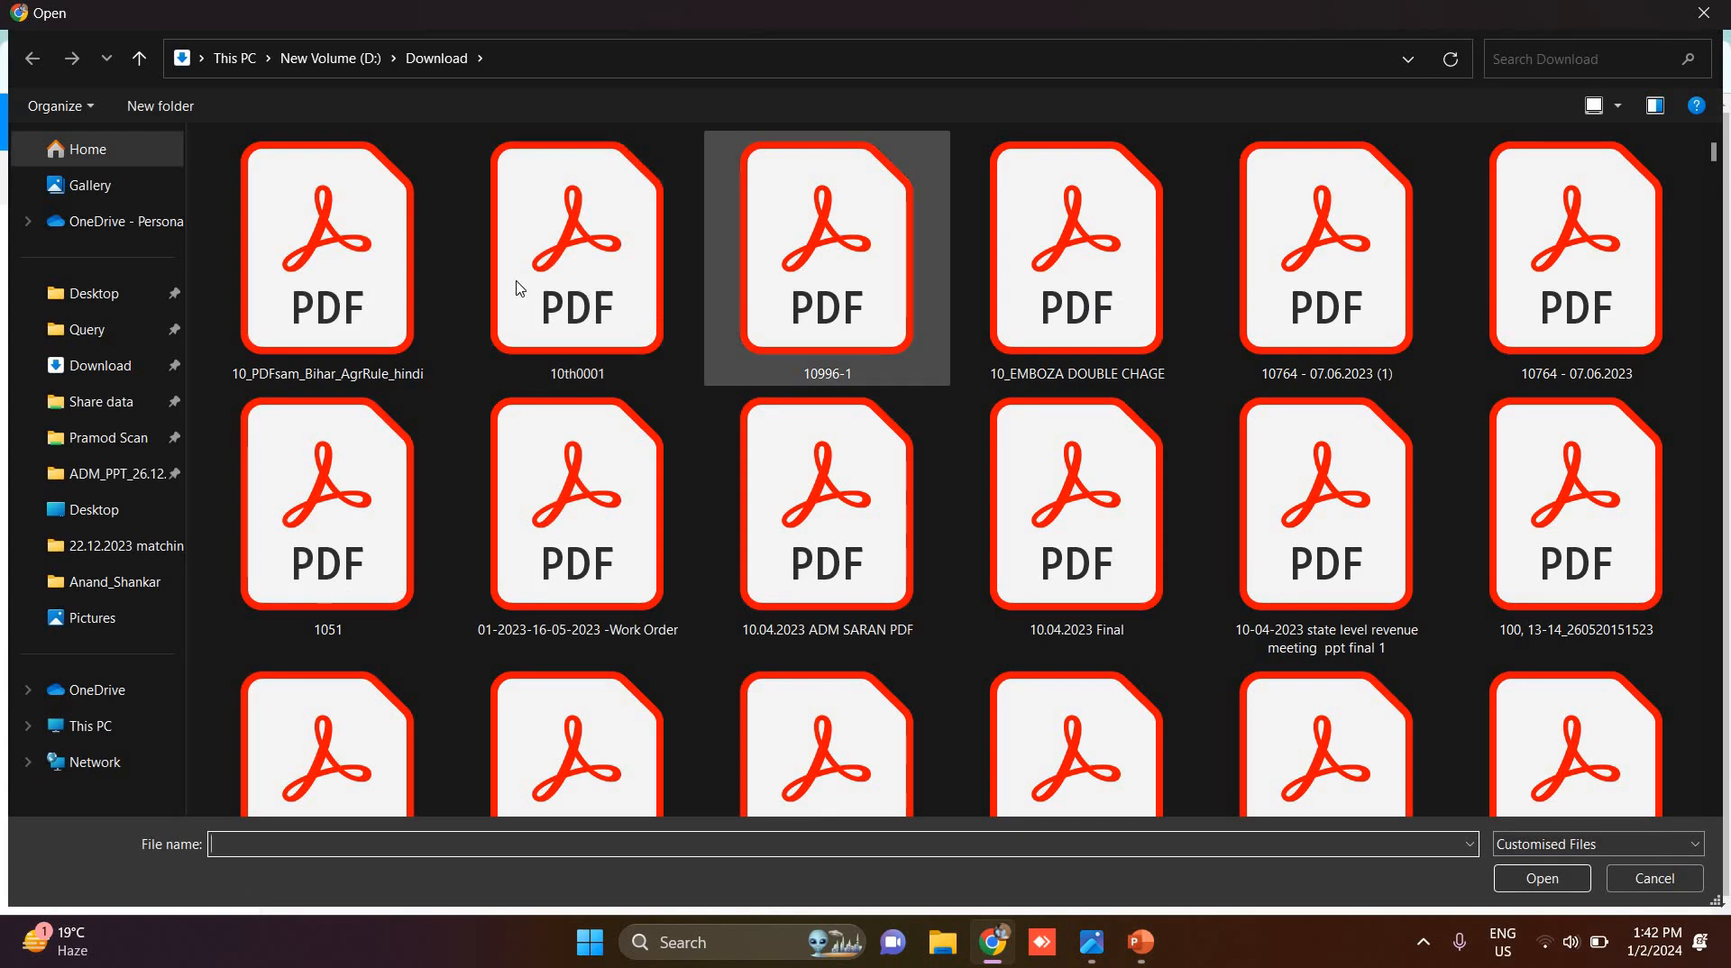
key("Return")
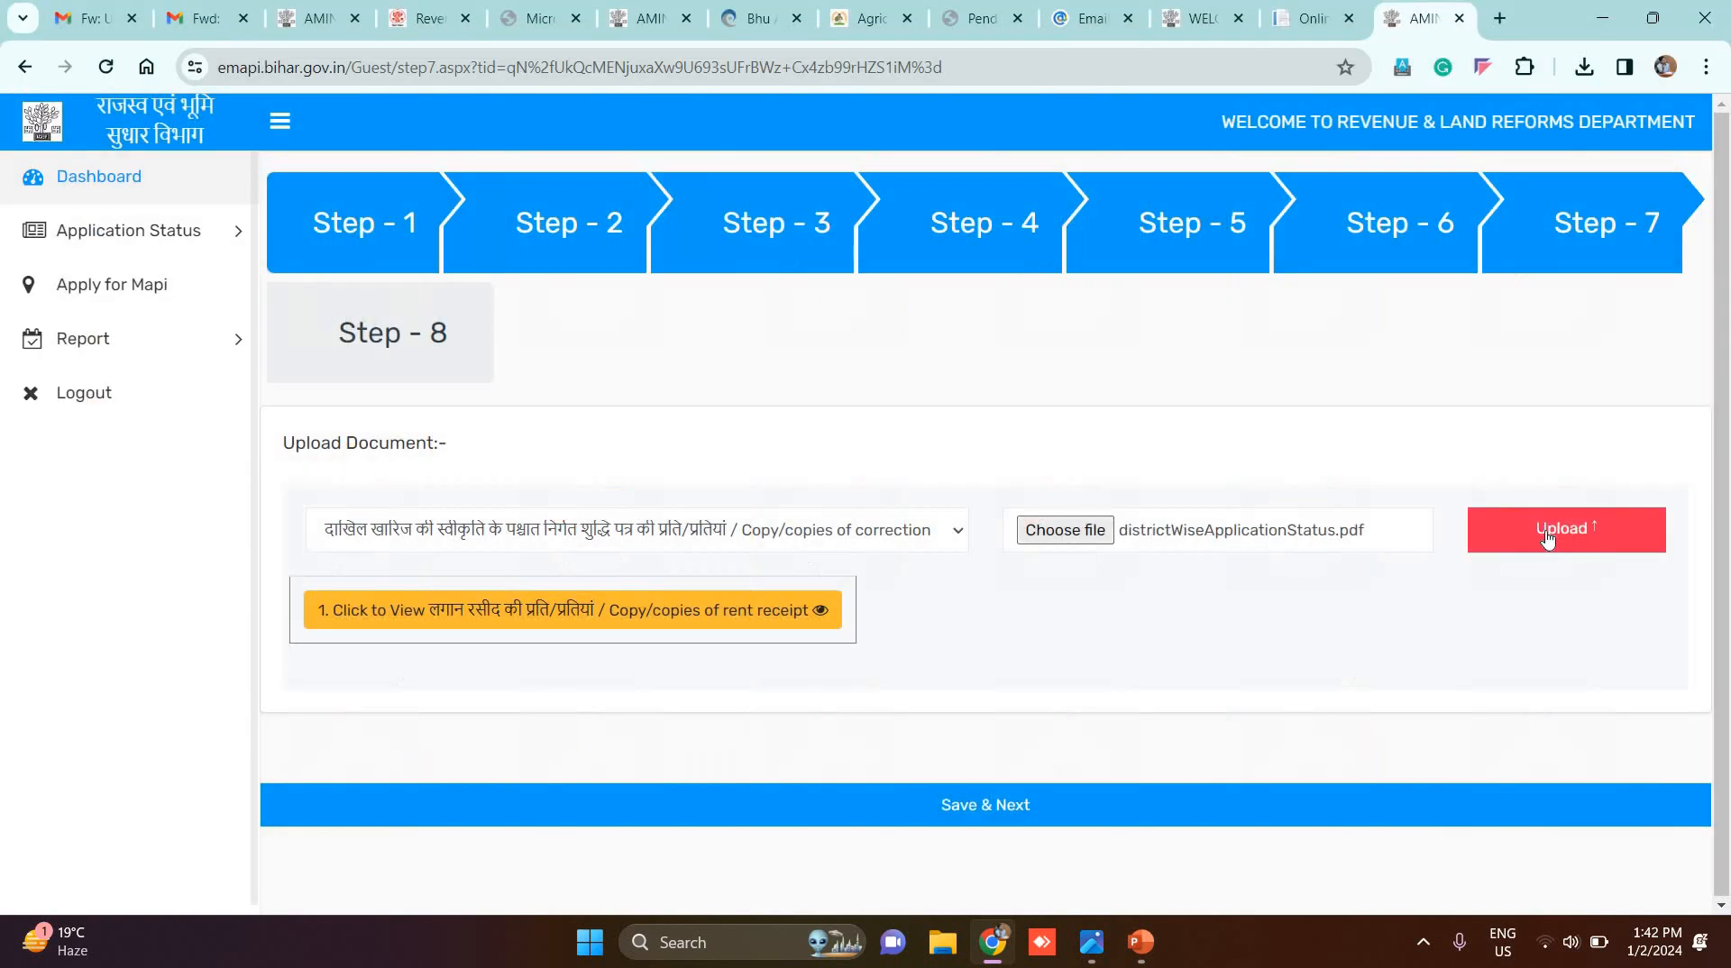
left_click(1534, 542)
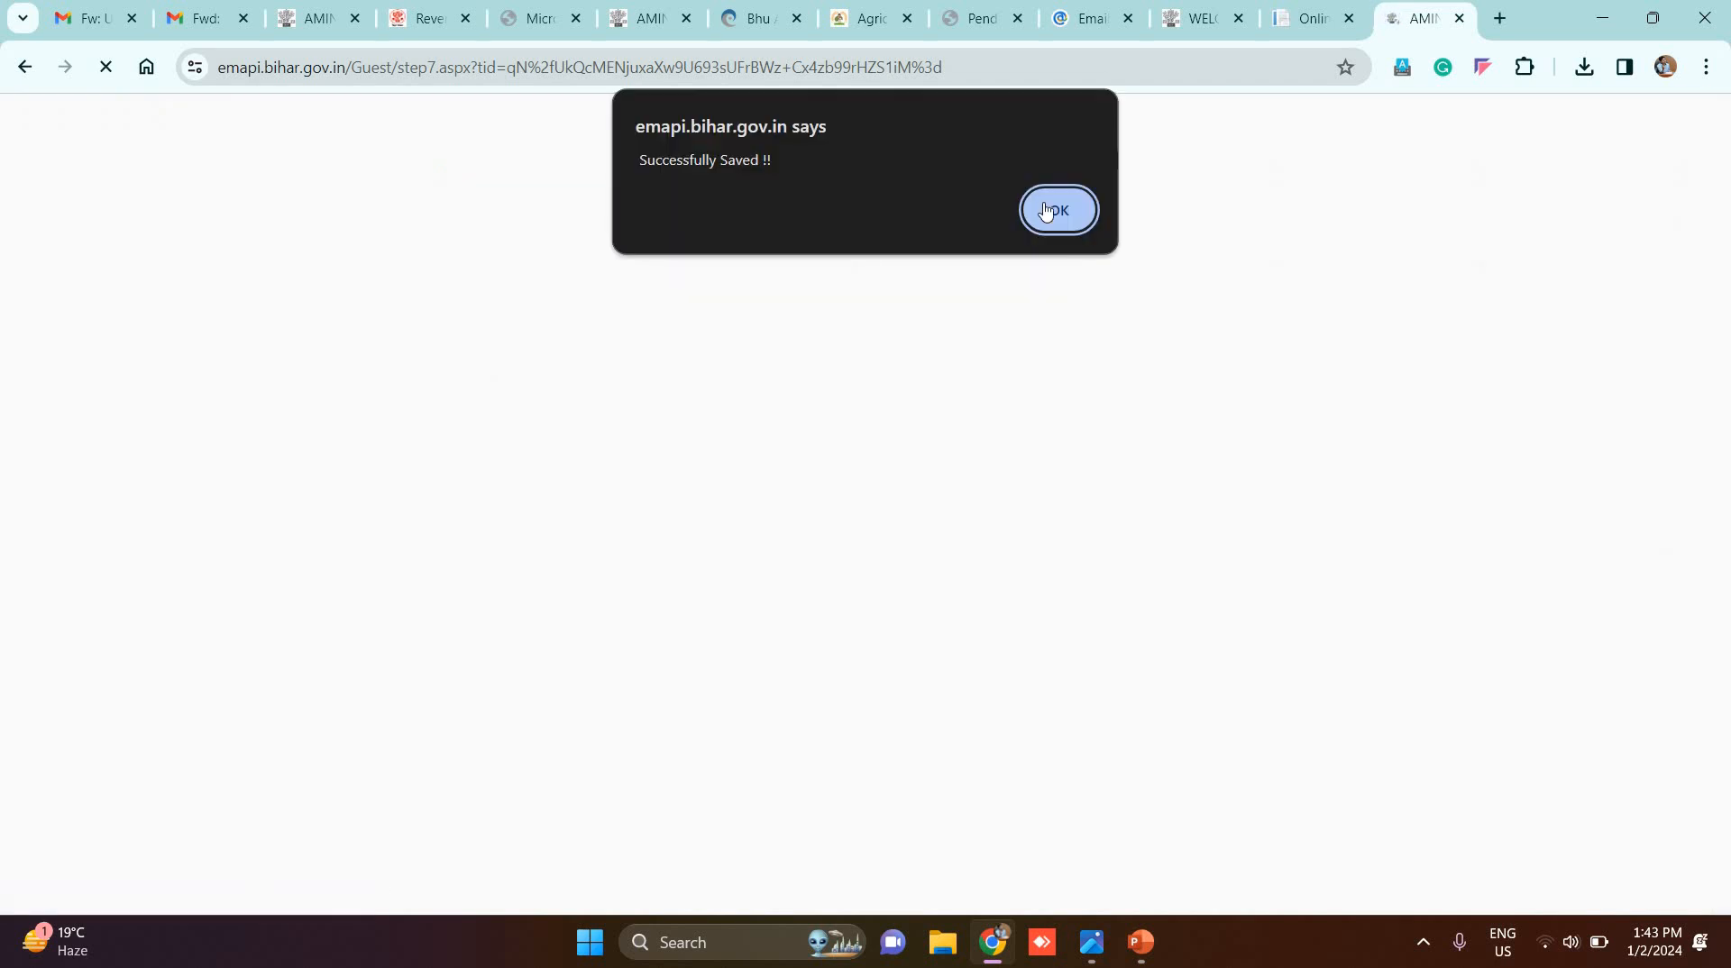
left_click(1053, 207)
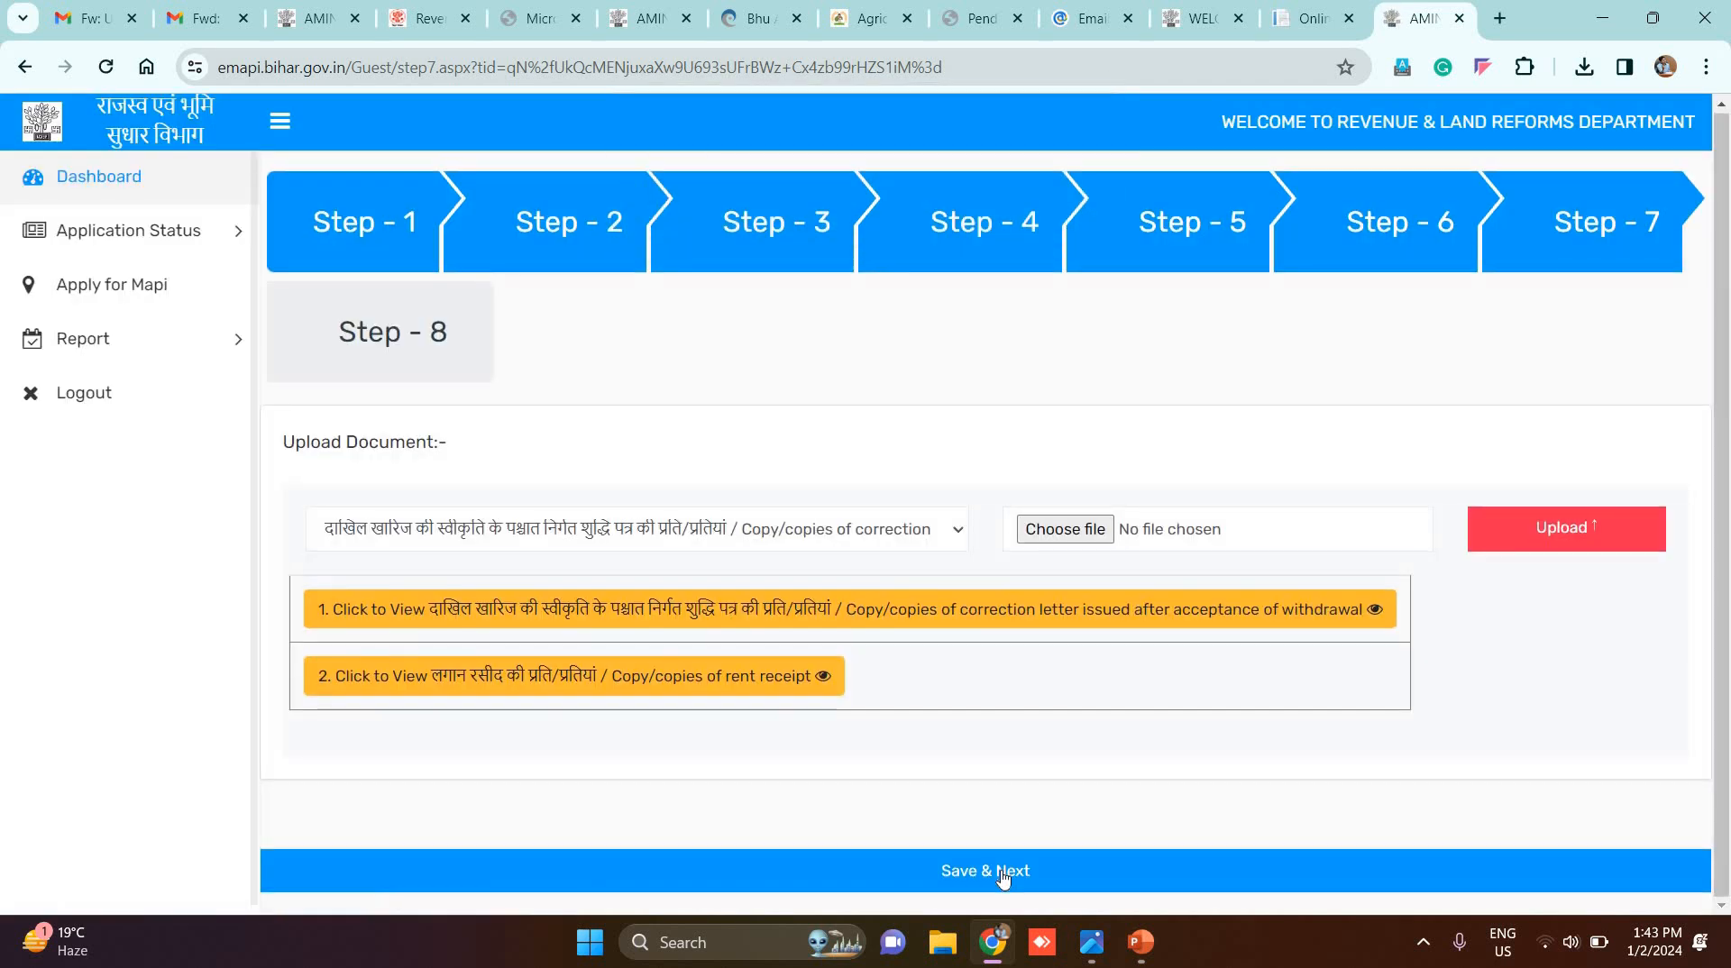
left_click(1003, 875)
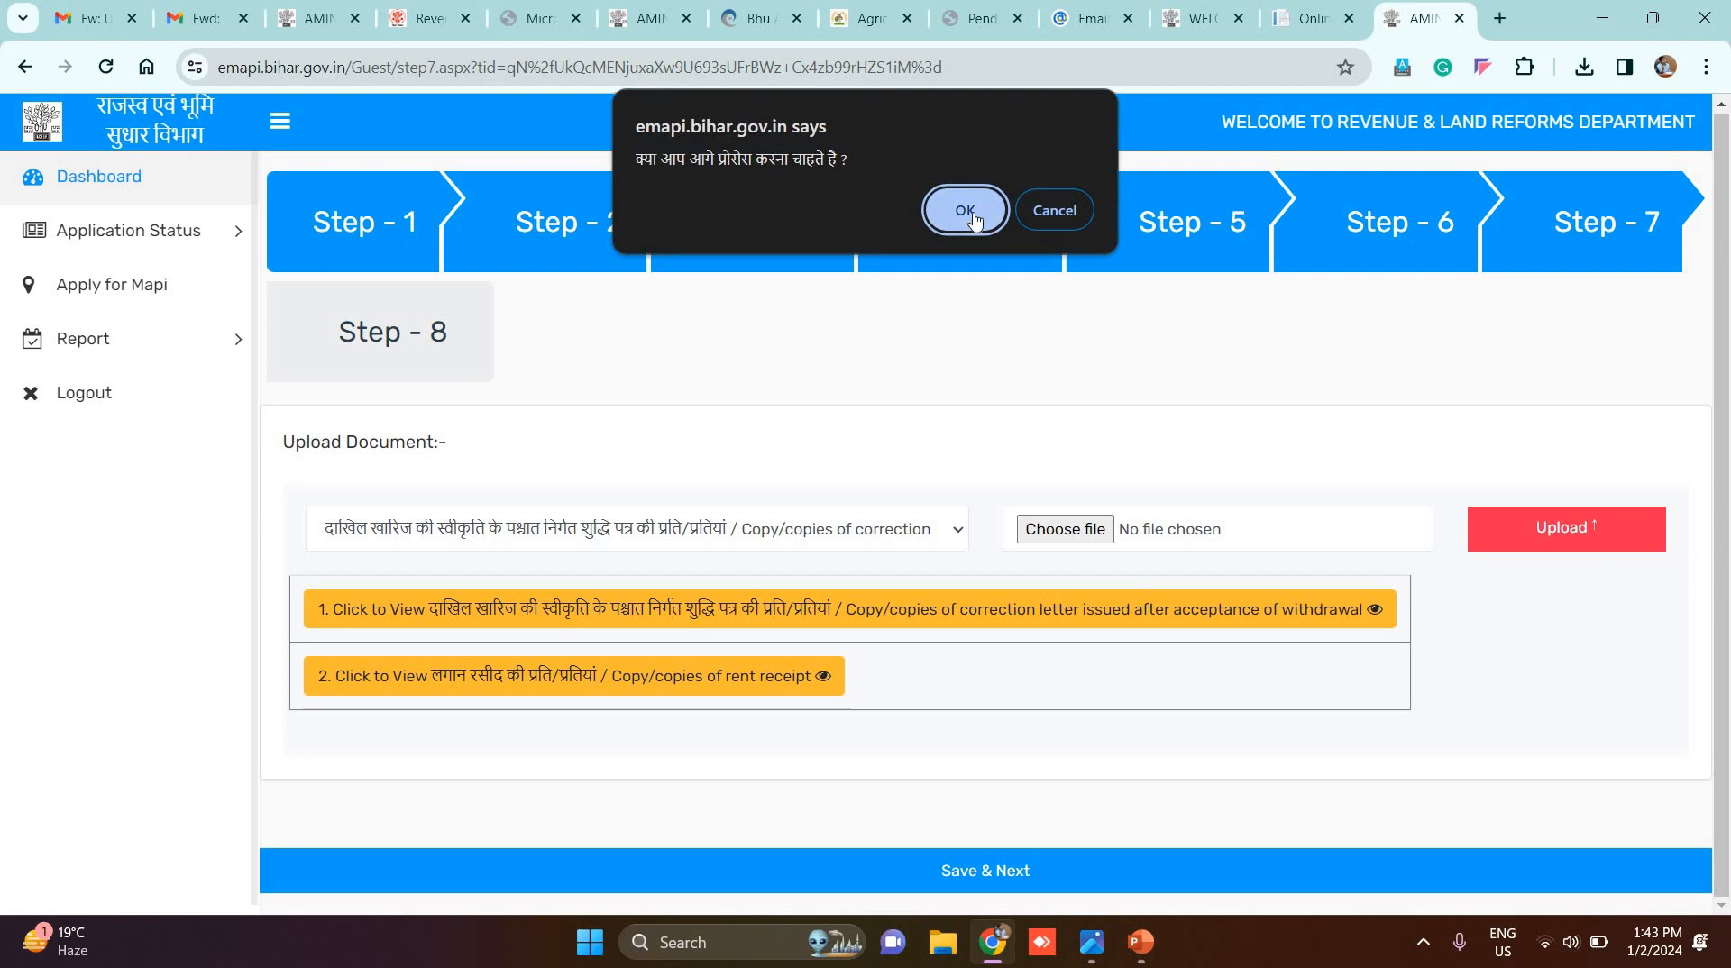
Step: On Step 8, enter the remark 'Remarks', tick the declaration, and confirm submission
left_click(967, 214)
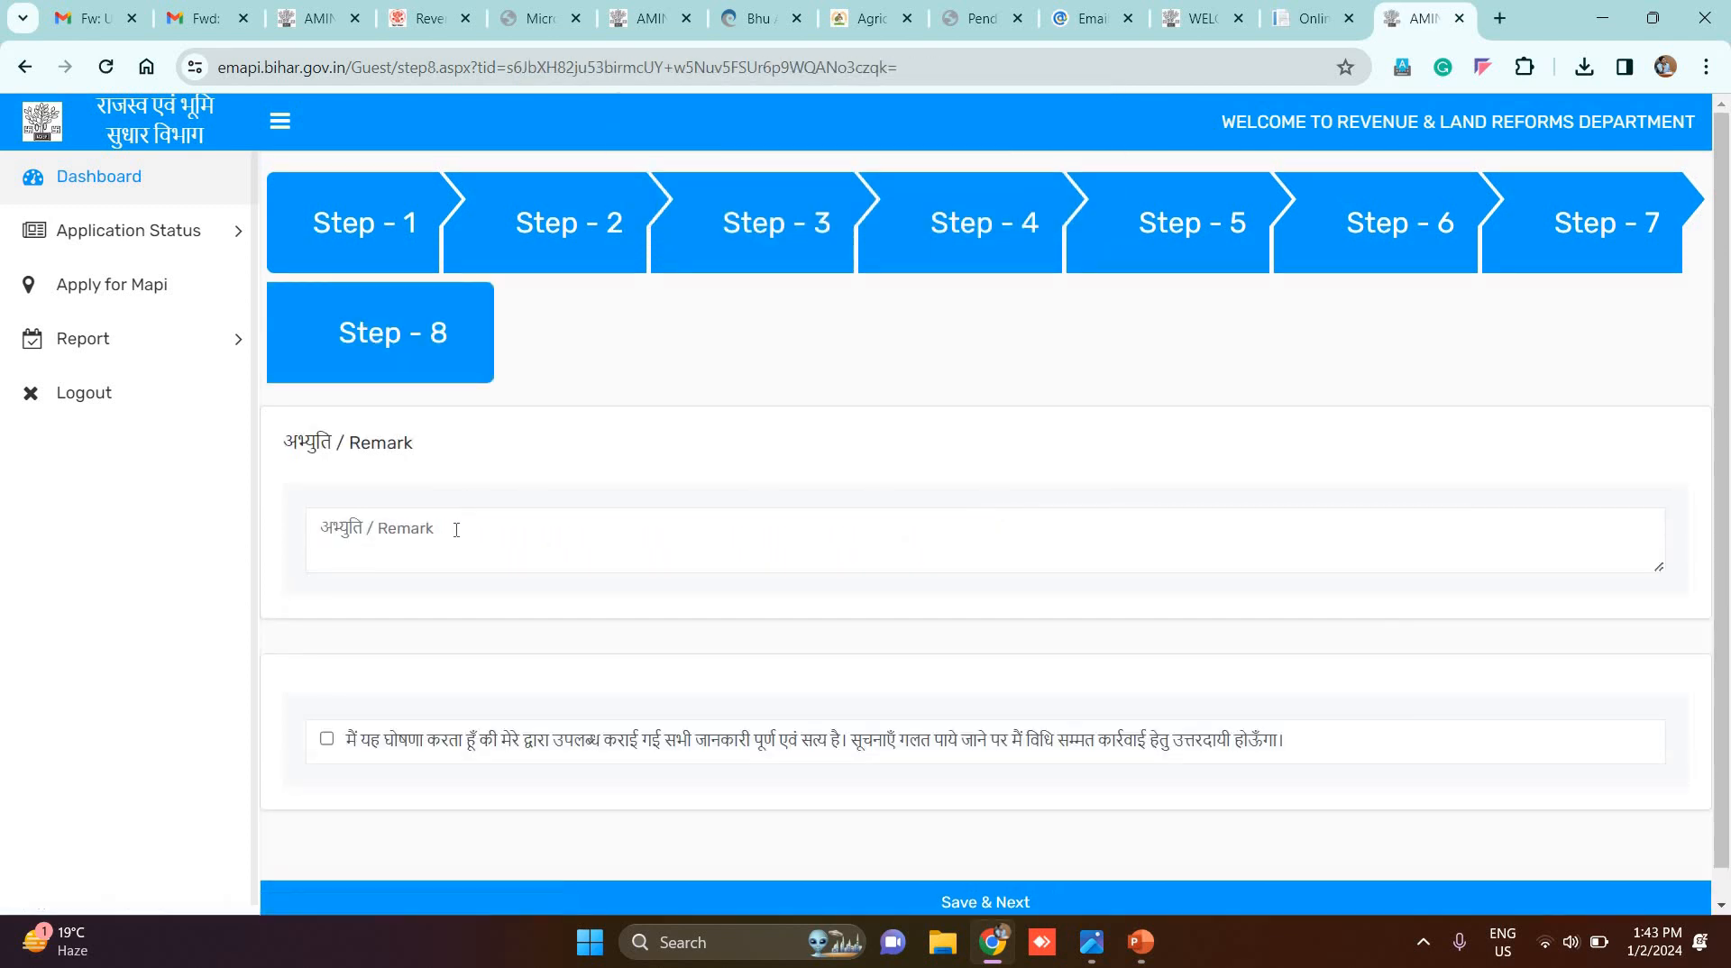
left_click(456, 530)
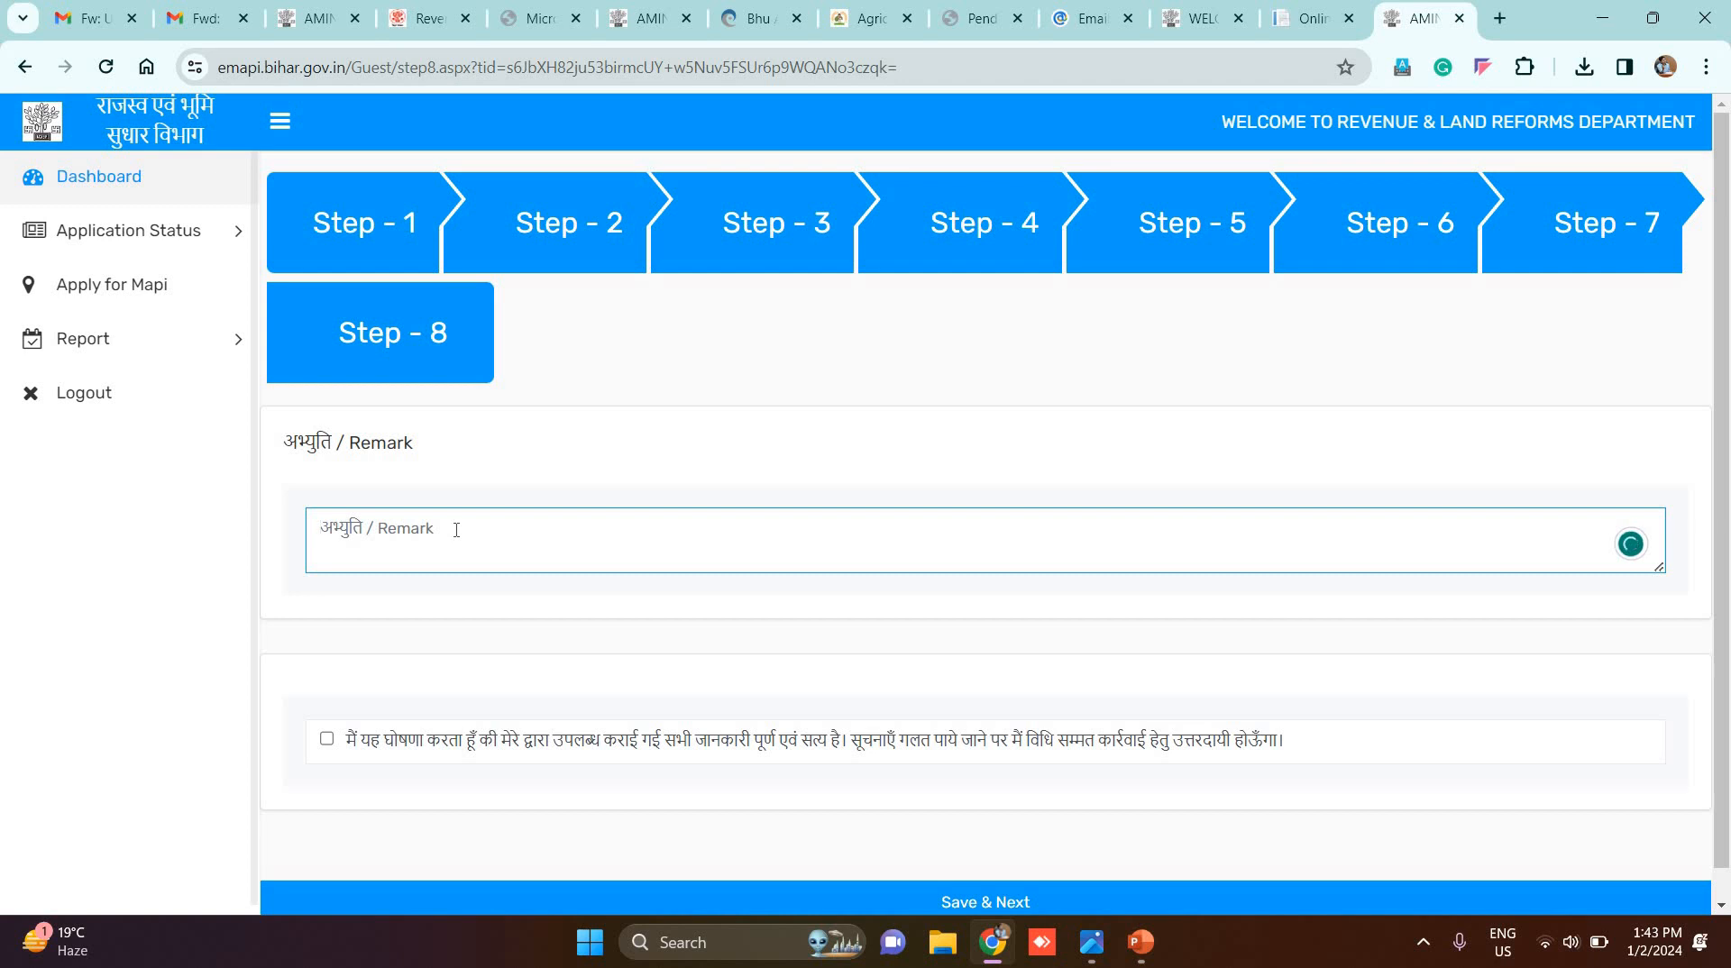
type("Remarks")
left_click(327, 739)
scroll(1064, 885, "down", 1)
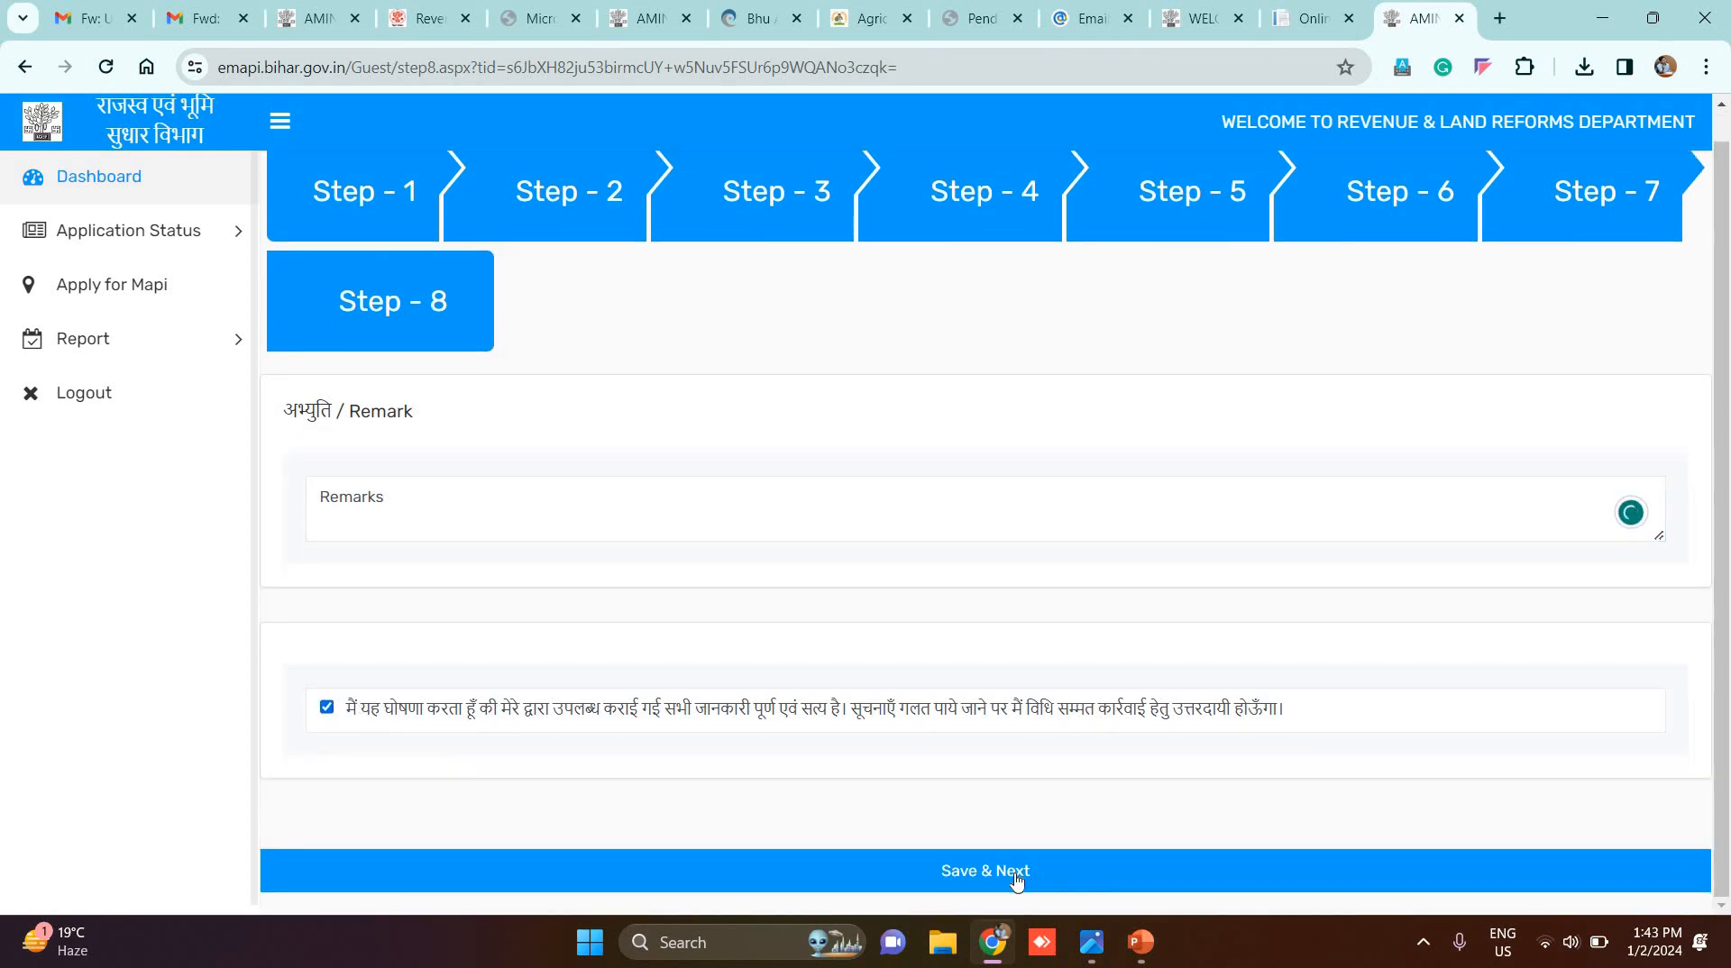
left_click(1017, 879)
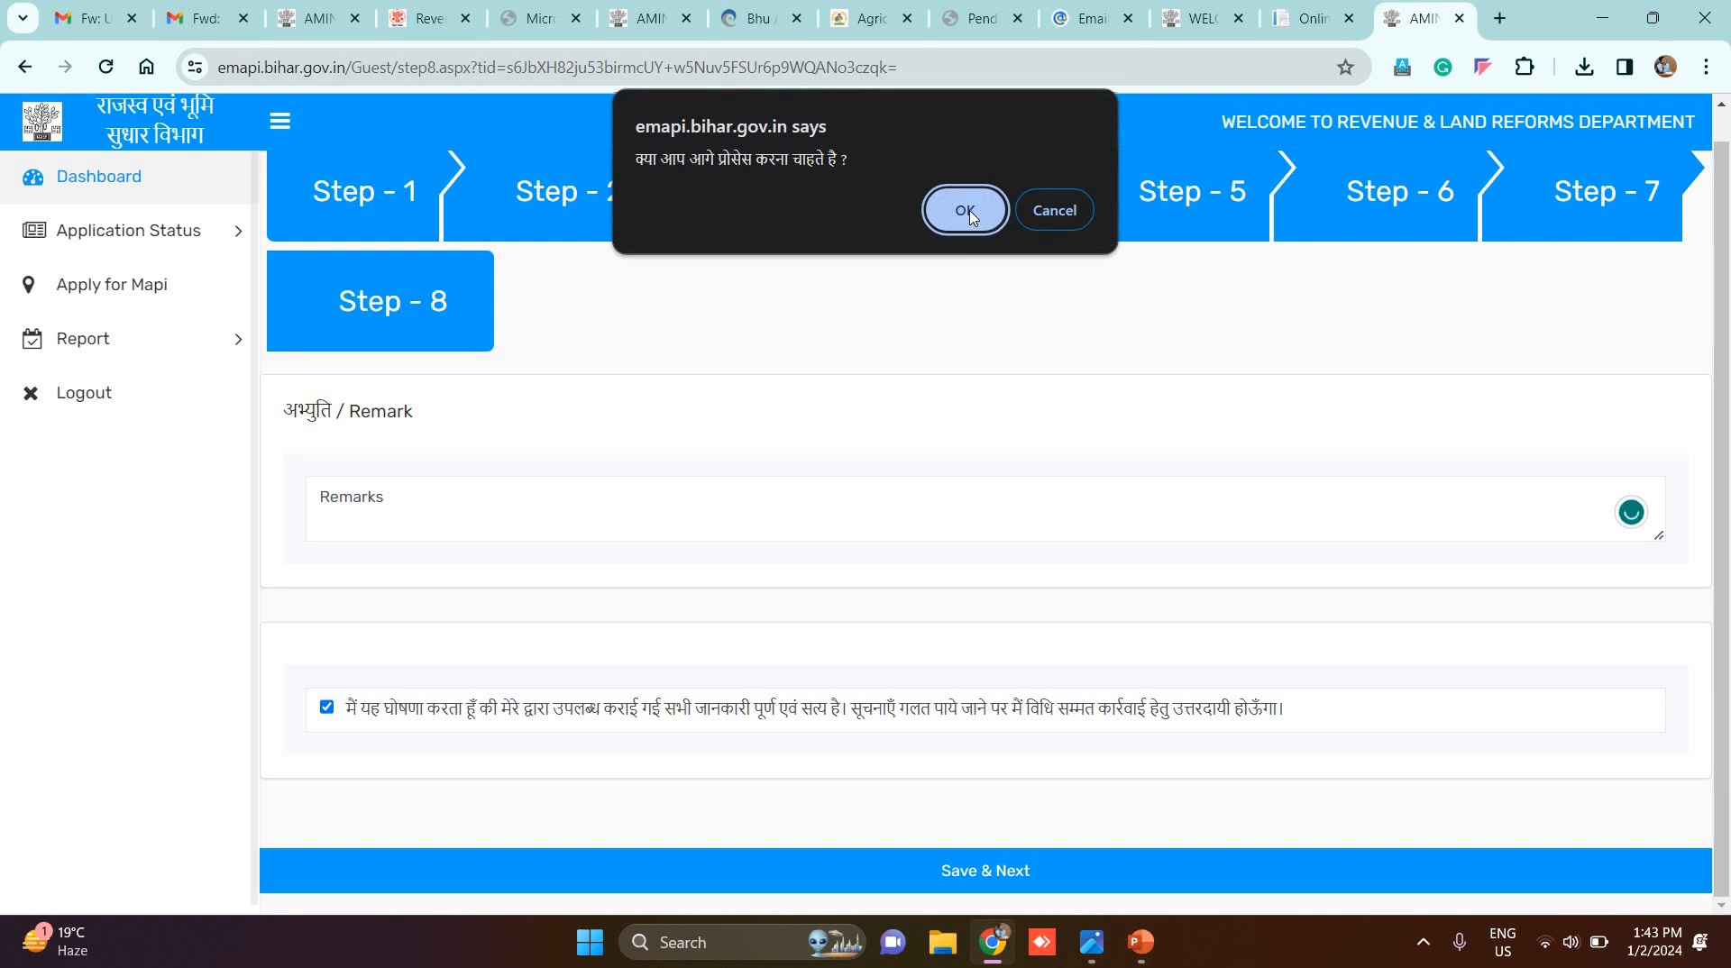
left_click(970, 223)
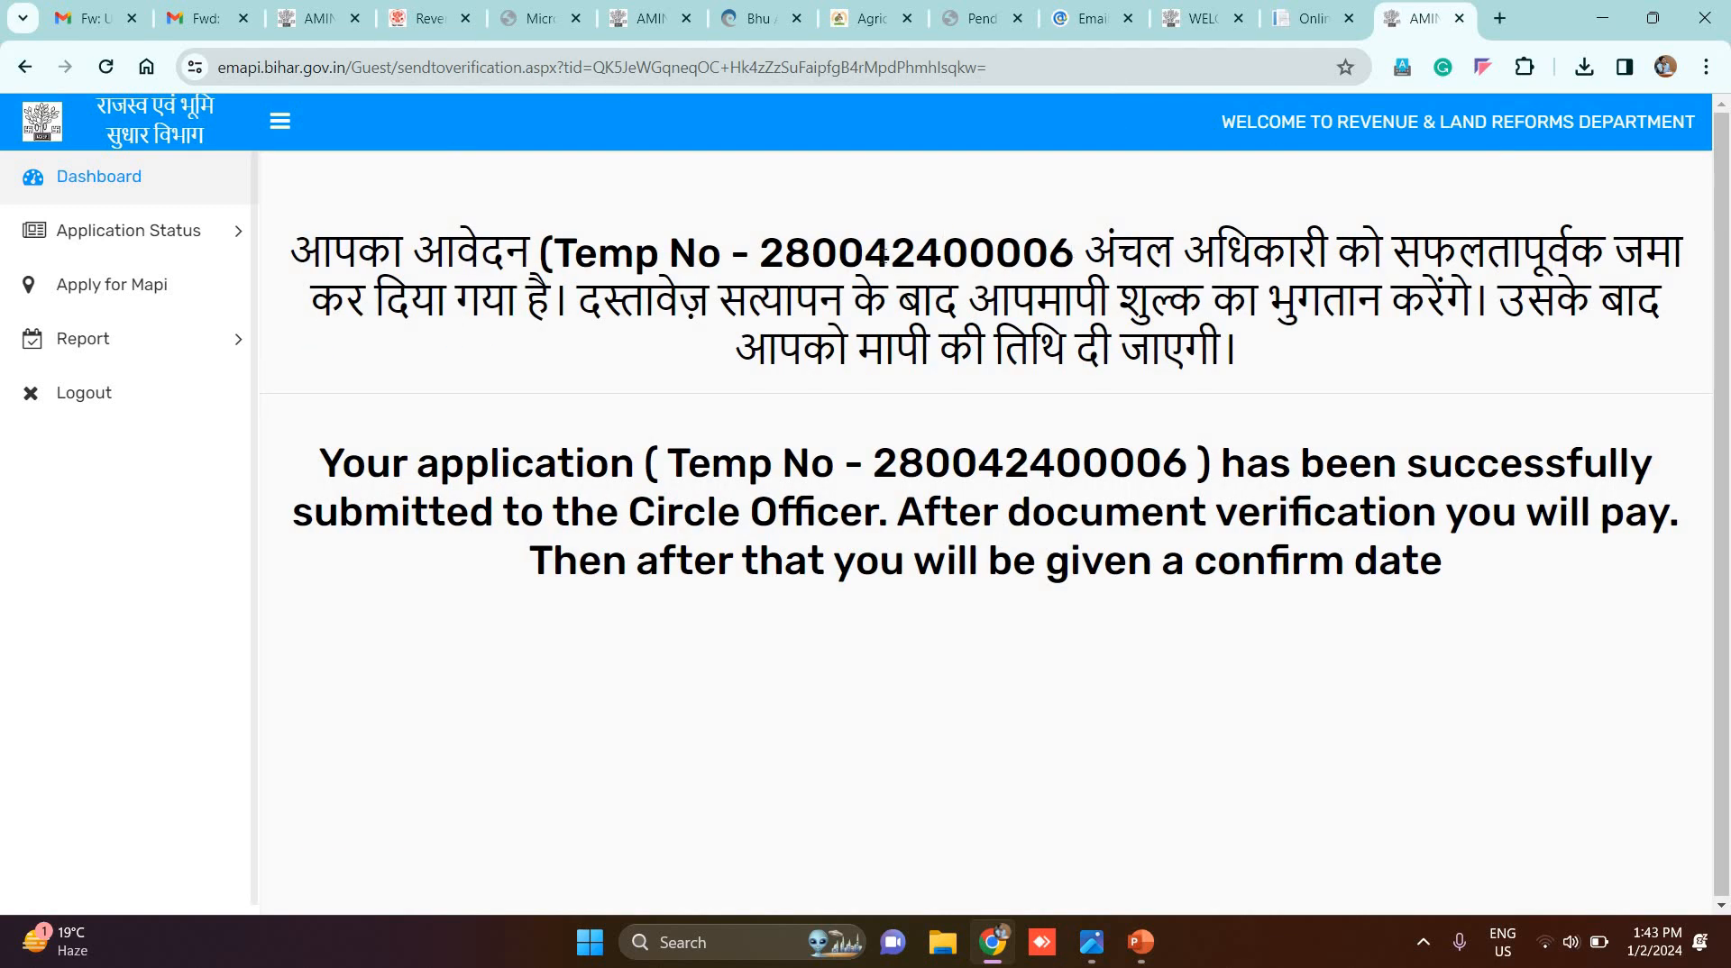
left_click_drag(1073, 257, 760, 266)
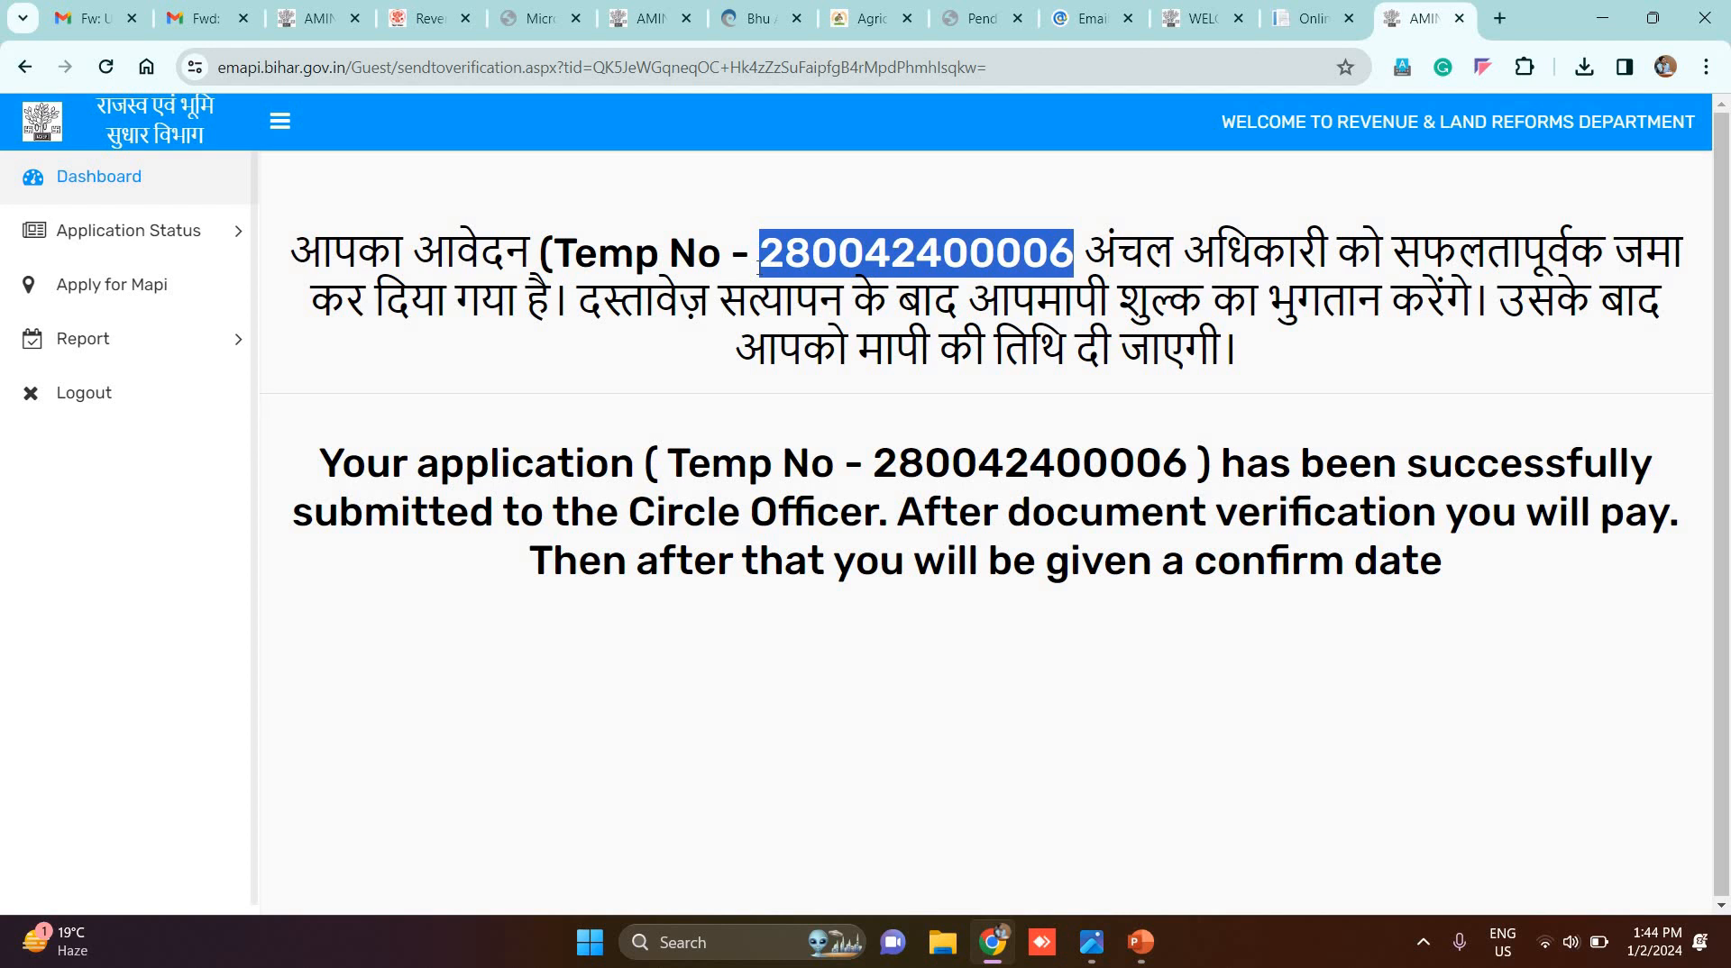
Step: Open Pending for Payment under Application Status in the sidebar
left_click(179, 237)
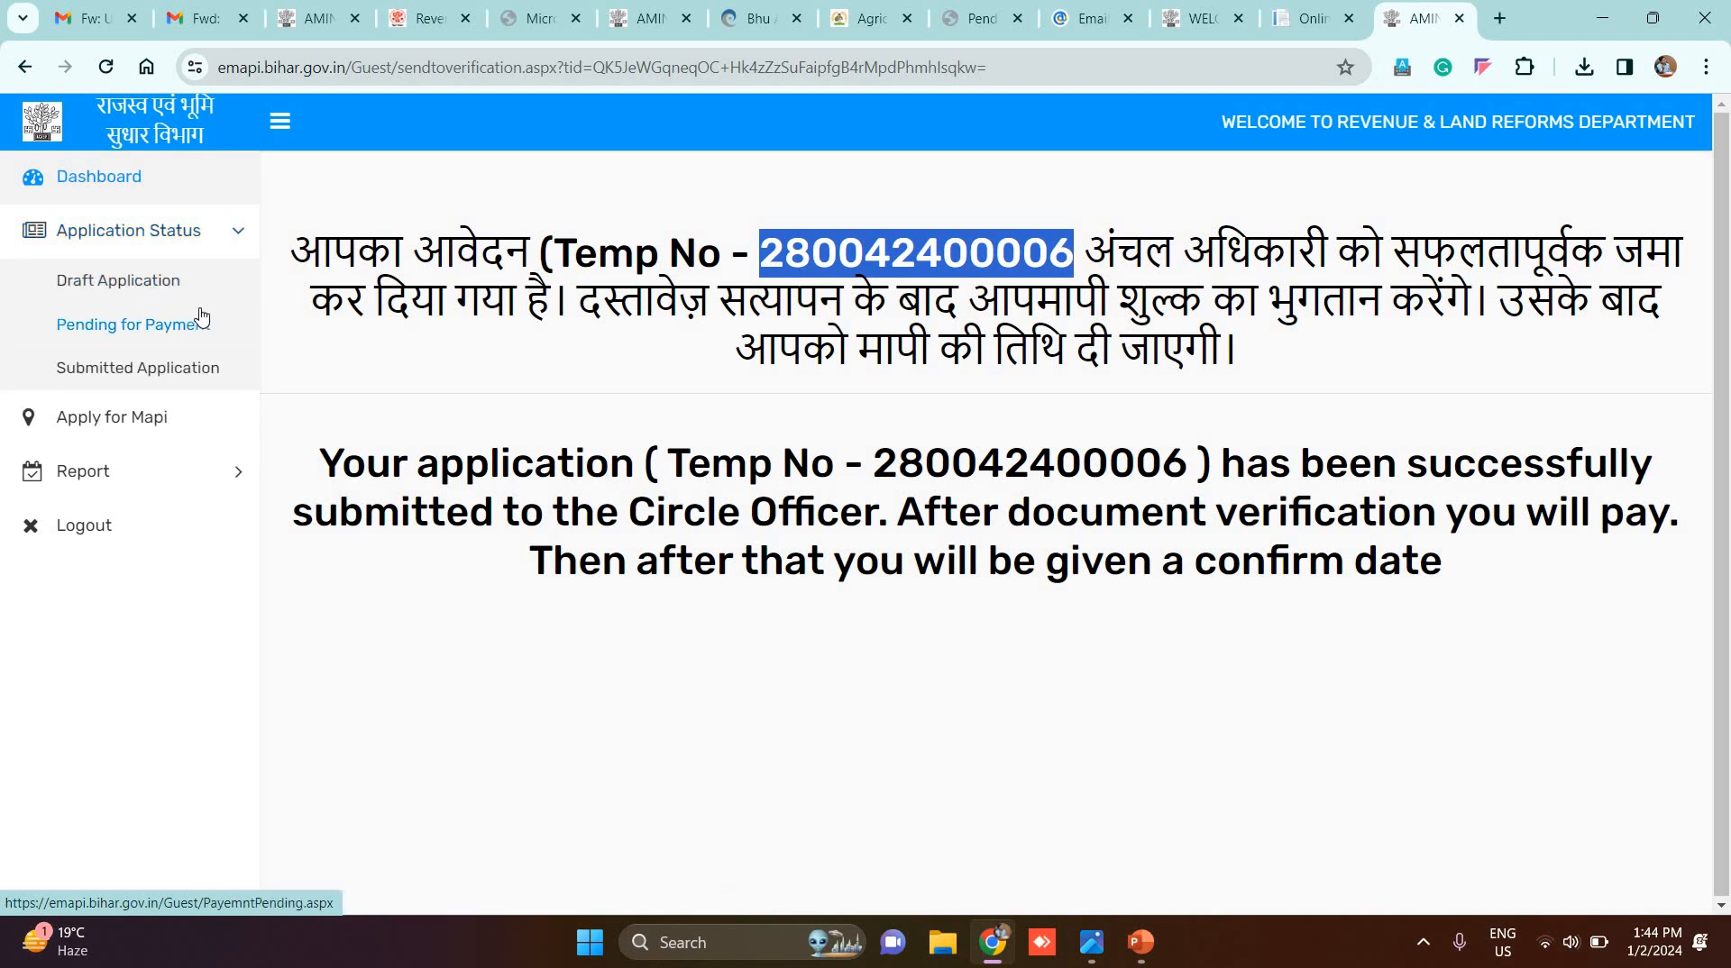
left_click(152, 332)
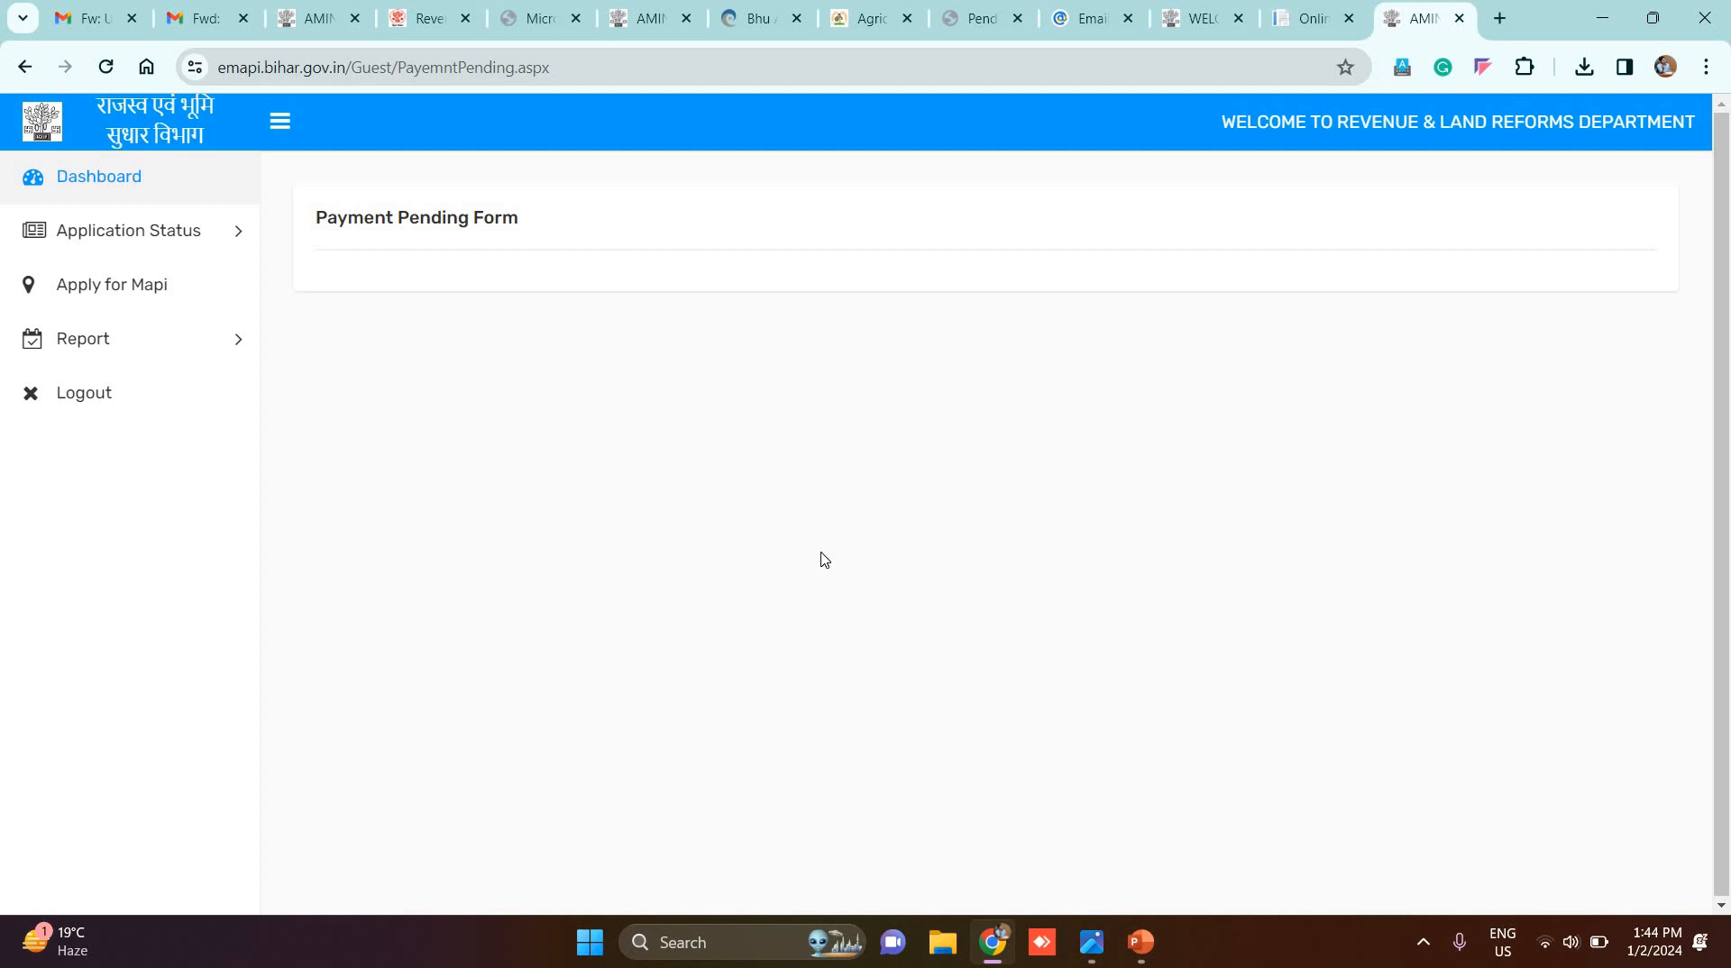
left_click(162, 348)
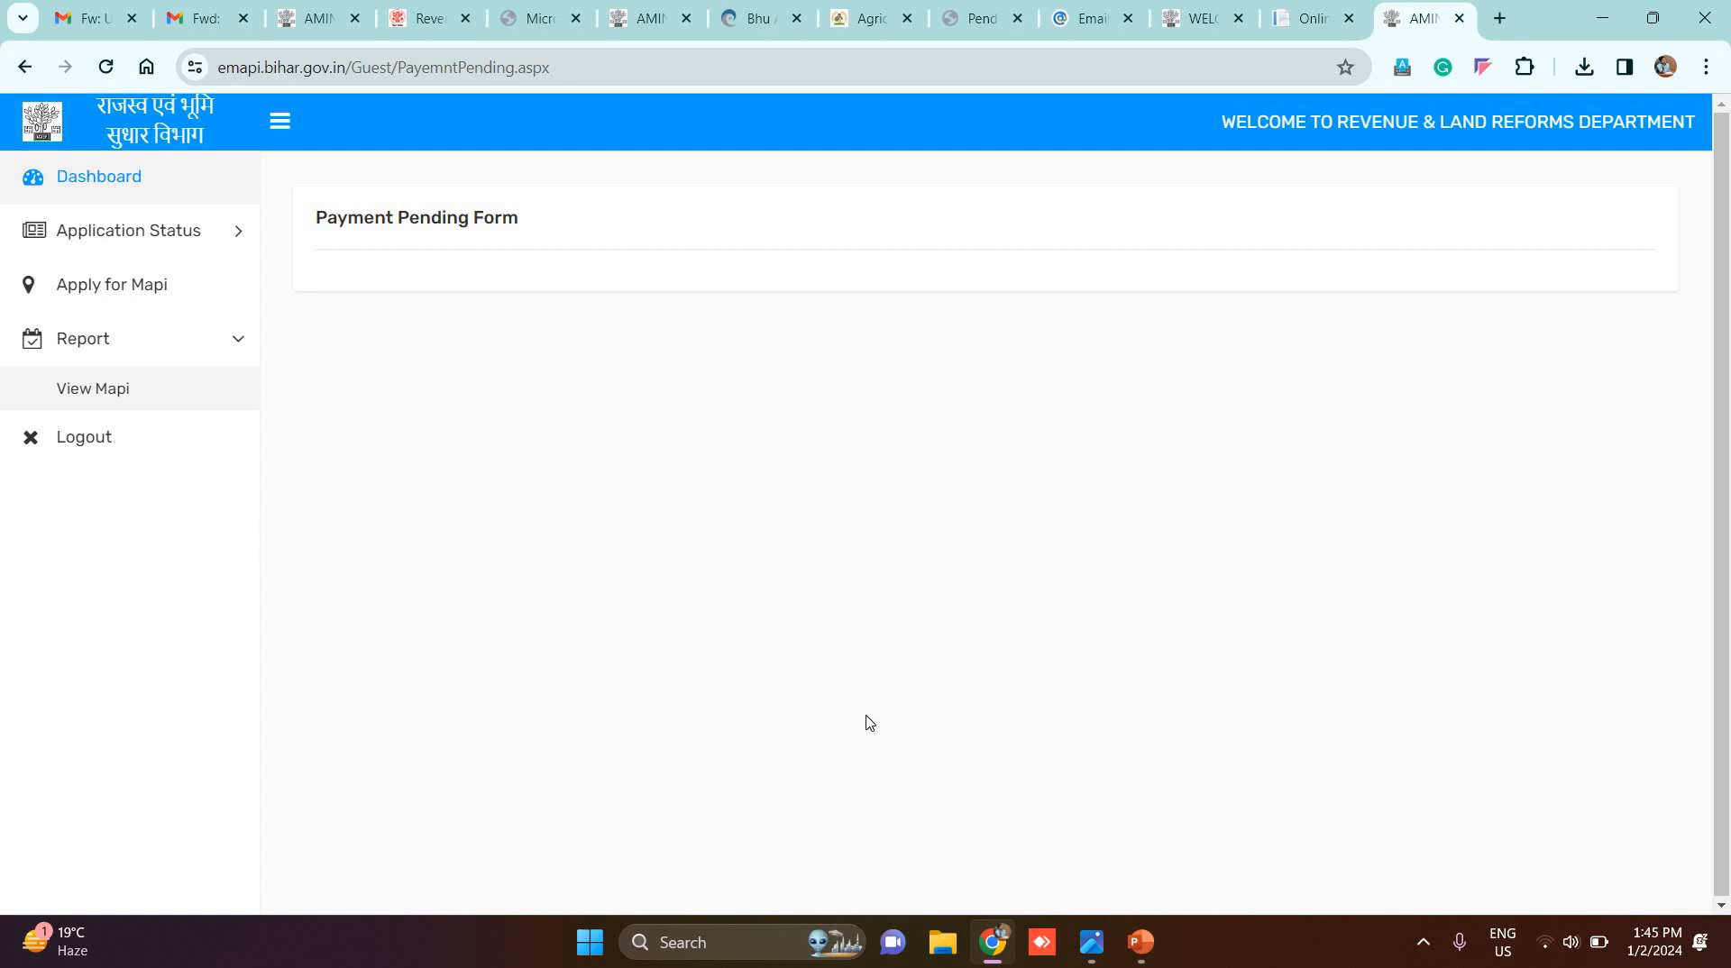
left_click(206, 236)
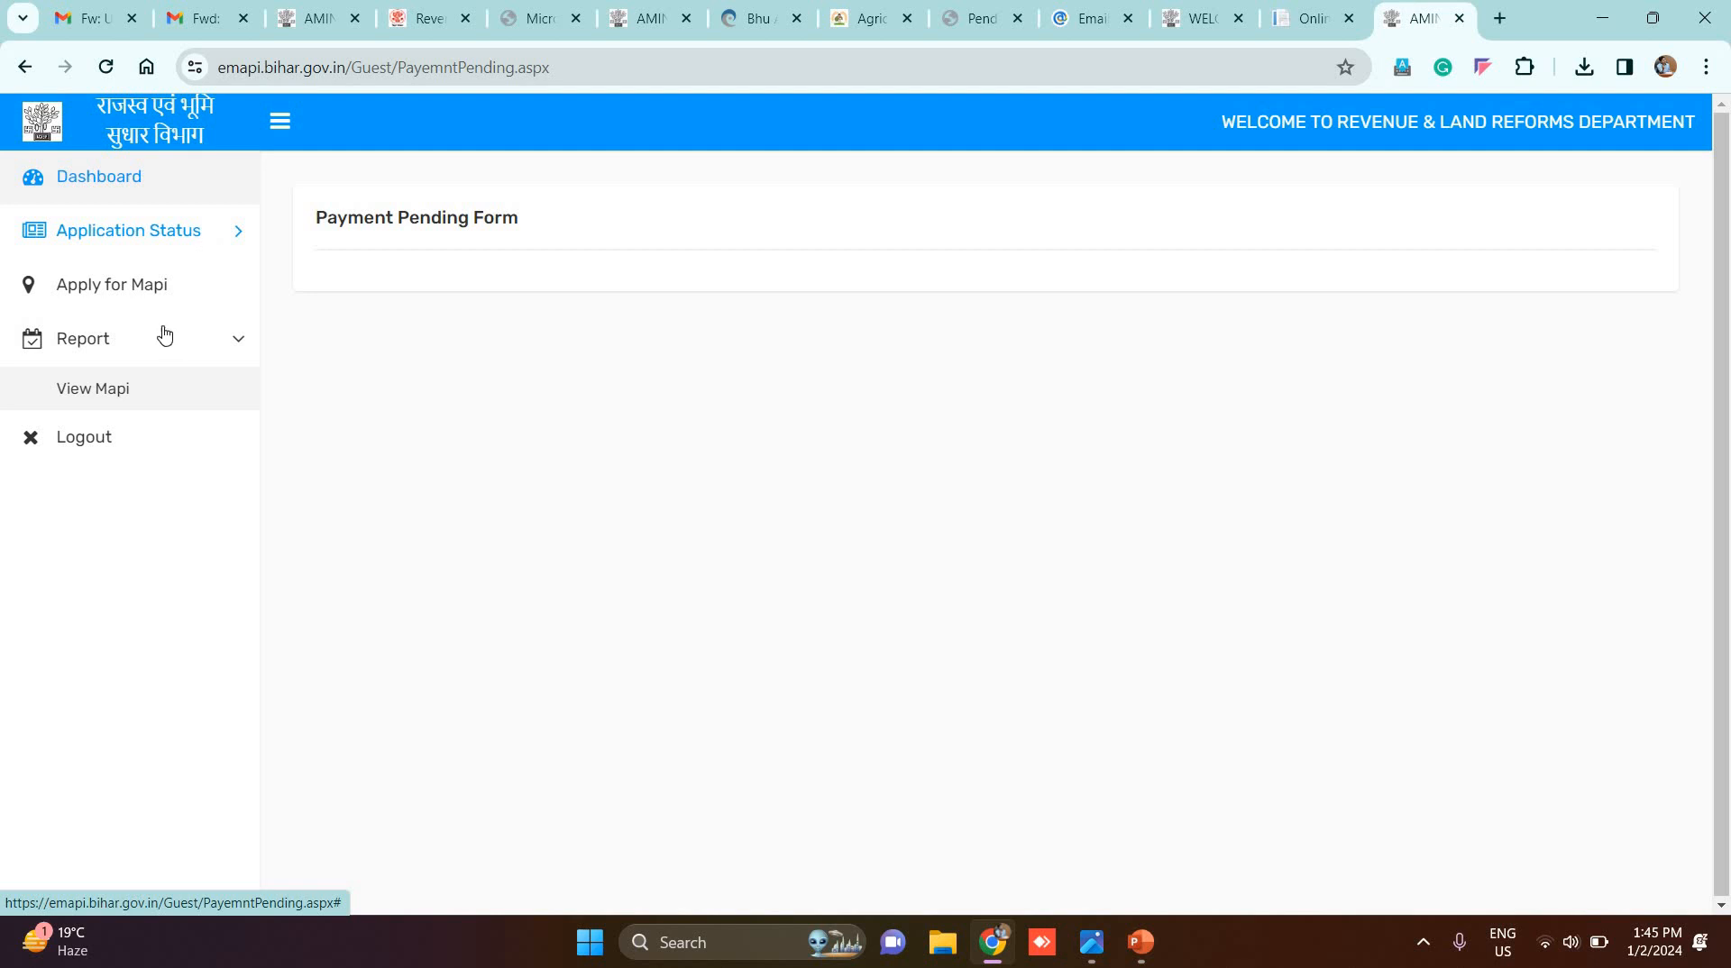
left_click(187, 331)
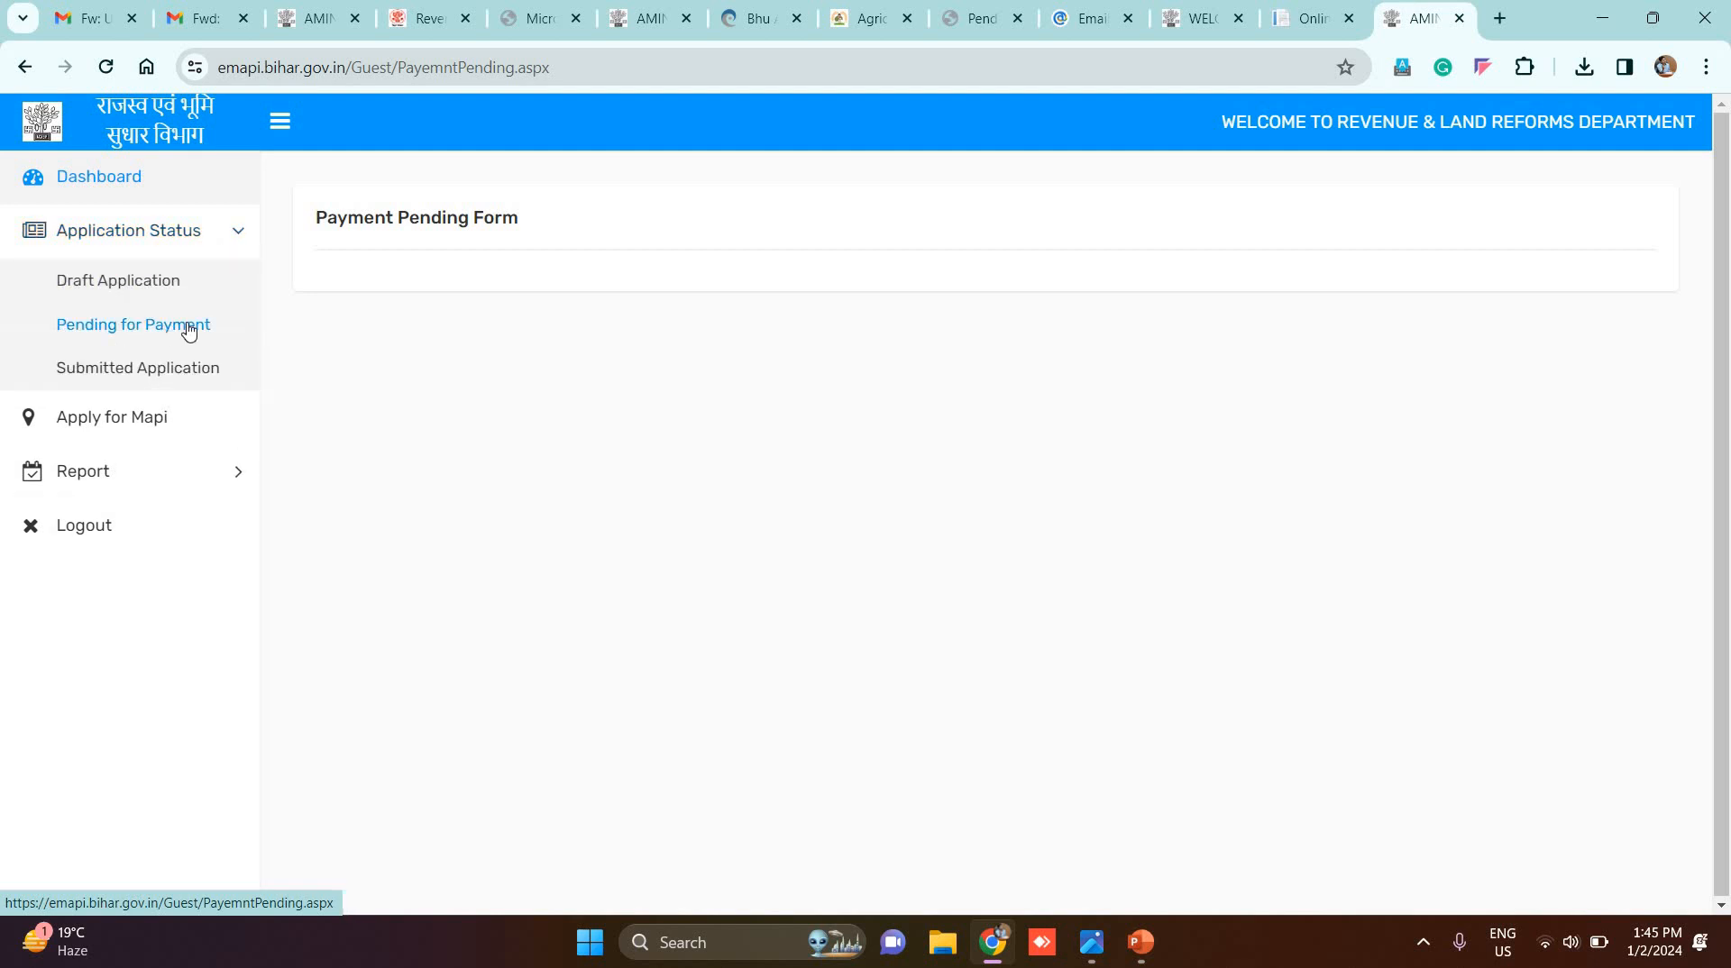